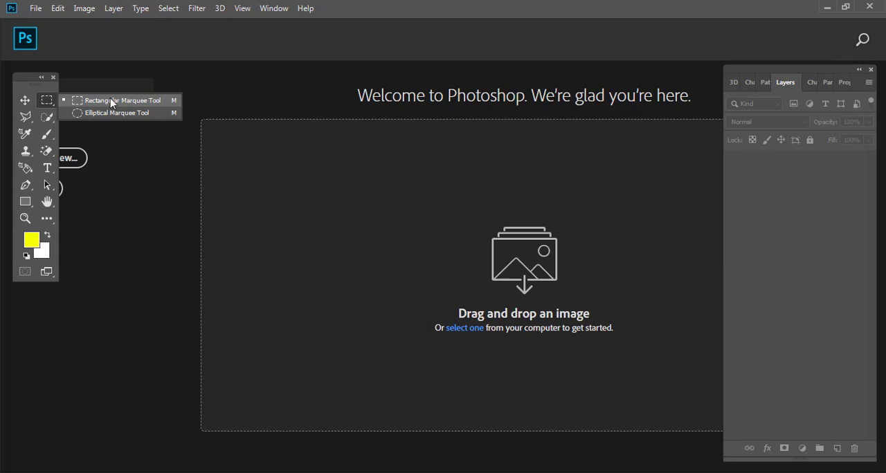
Activate the Rectangular Marquee tool and open the objek contoj image
{"action": "left_click", "coordinate": [111, 102]}
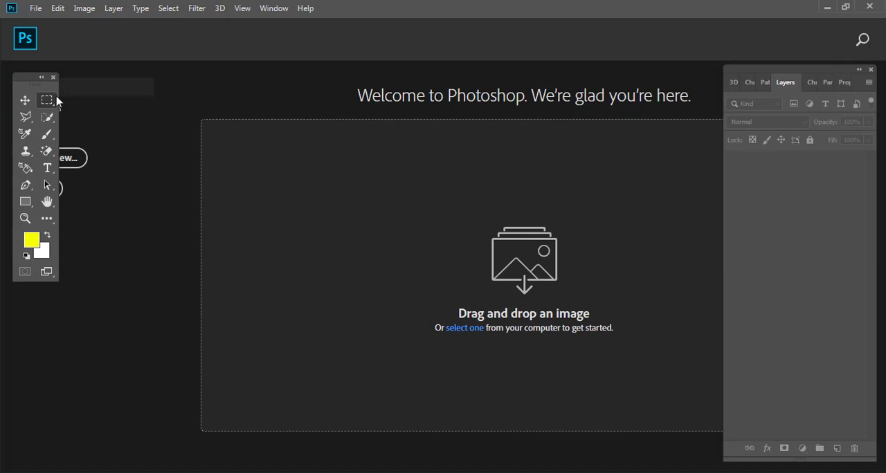
{"action": "left_click", "coordinate": [38, 8]}
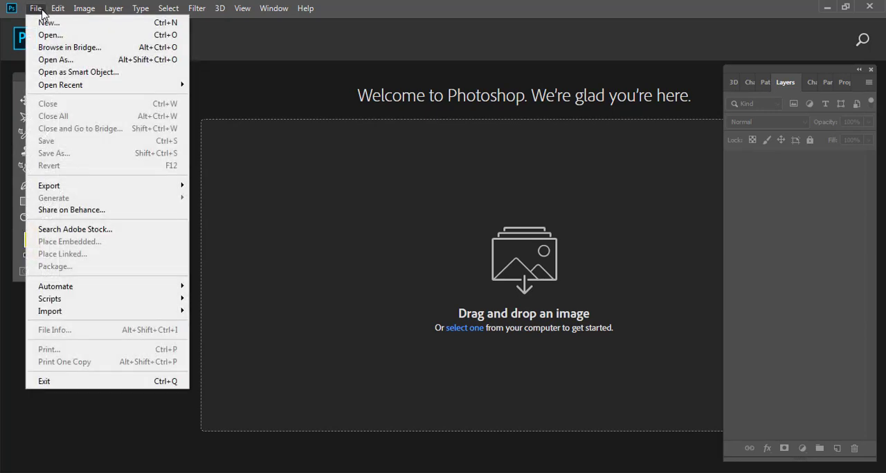
{"action": "left_click", "coordinate": [47, 36]}
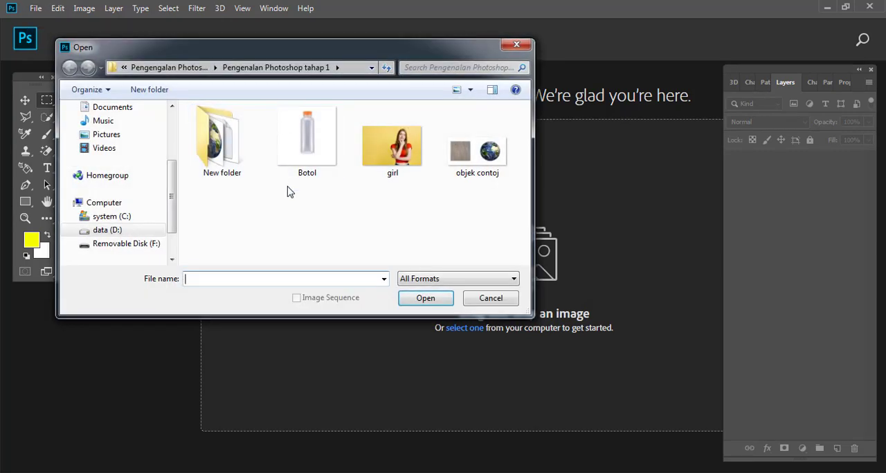
{"action": "left_click", "coordinate": [477, 153]}
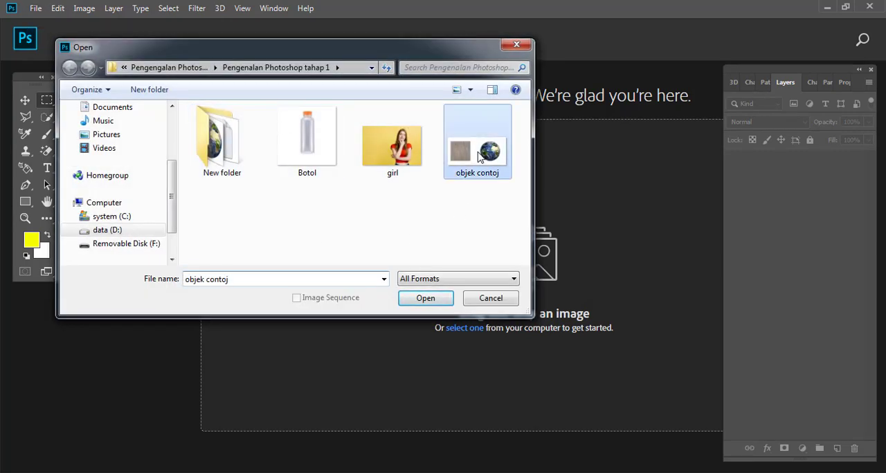
{"action": "left_click", "coordinate": [435, 299]}
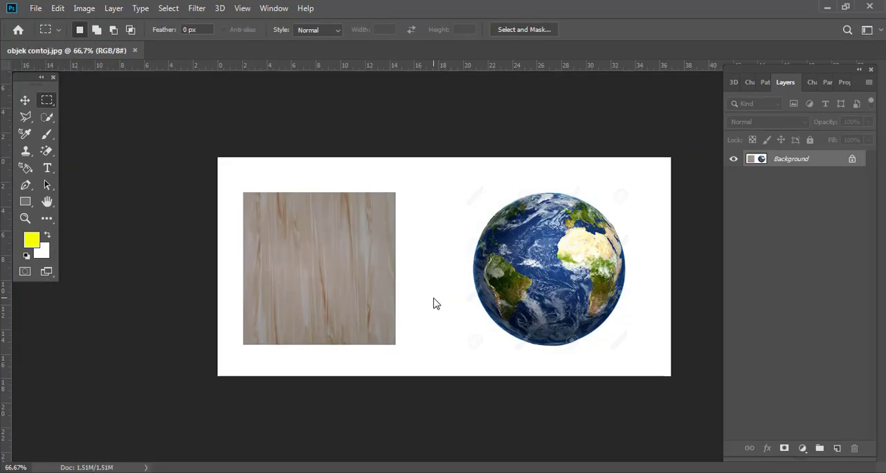
Select the wood square with the Rectangular Marquee and copy it to a new layer, checking it with the Background briefly hidden
{"action": "right_click", "coordinate": [49, 102]}
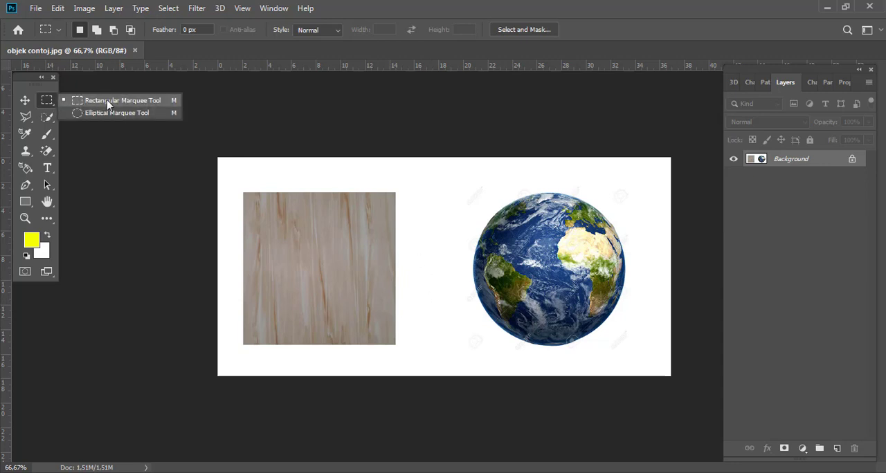
{"action": "left_click", "coordinate": [156, 103]}
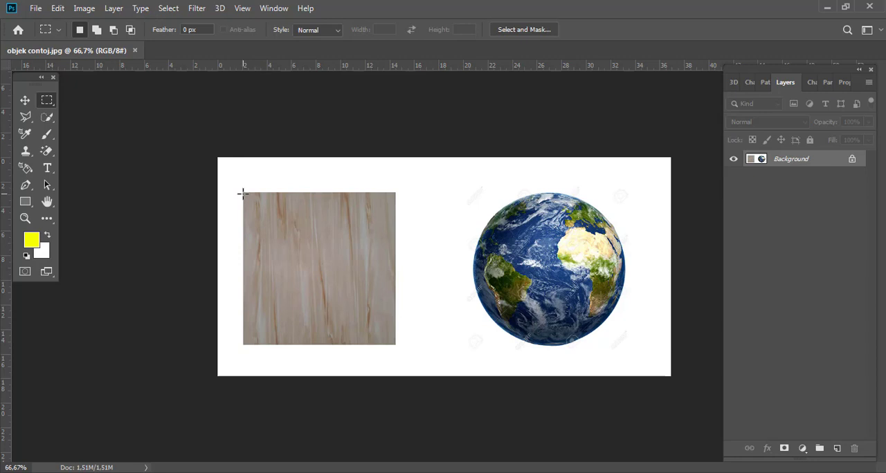
{"action": "left_click_drag", "start_coordinate": [242, 192], "coordinate": [396, 343]}
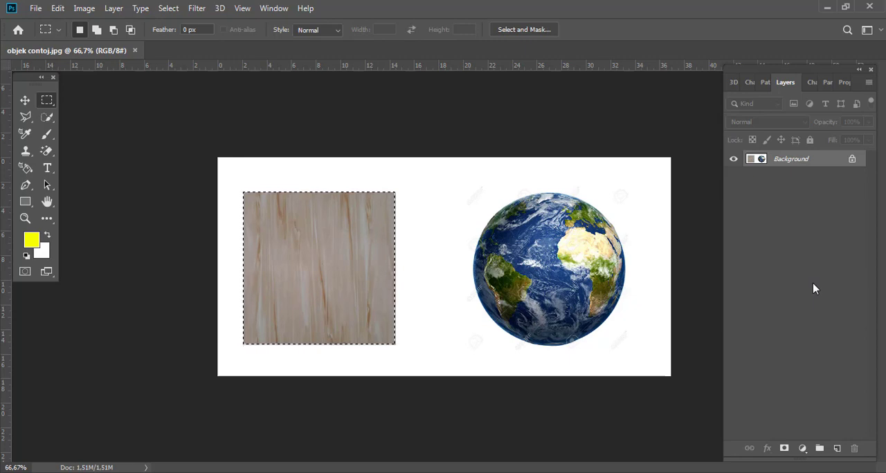
{"action": "key", "text": "ctrl+j"}
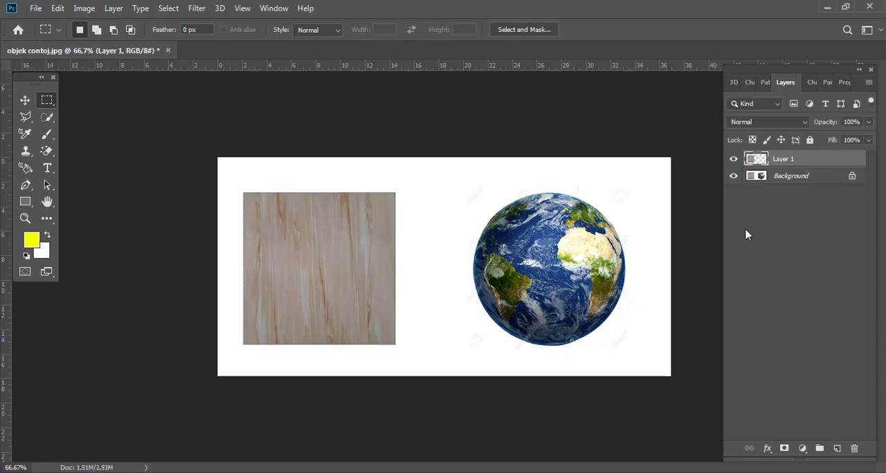
{"action": "left_click", "coordinate": [734, 176]}
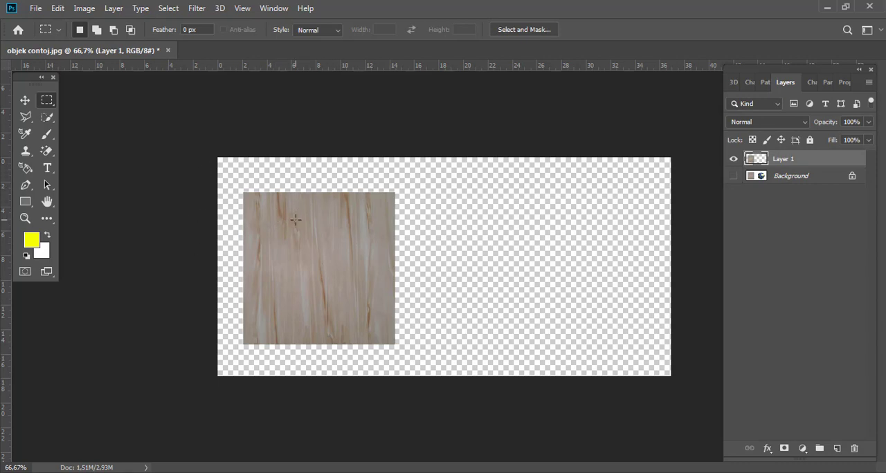
{"action": "left_click", "coordinate": [732, 179]}
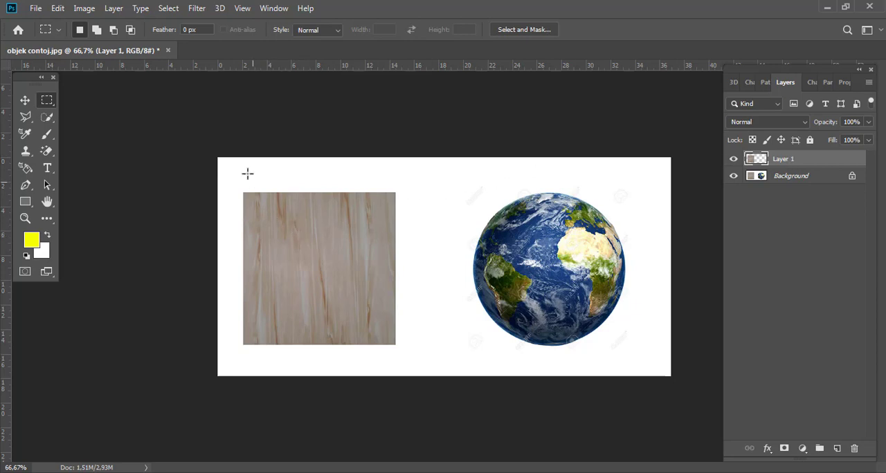
Activate the Elliptical Marquee tool and place a vertical guide at the globe's left edge and a horizontal guide at its top edge
{"action": "right_click", "coordinate": [46, 101]}
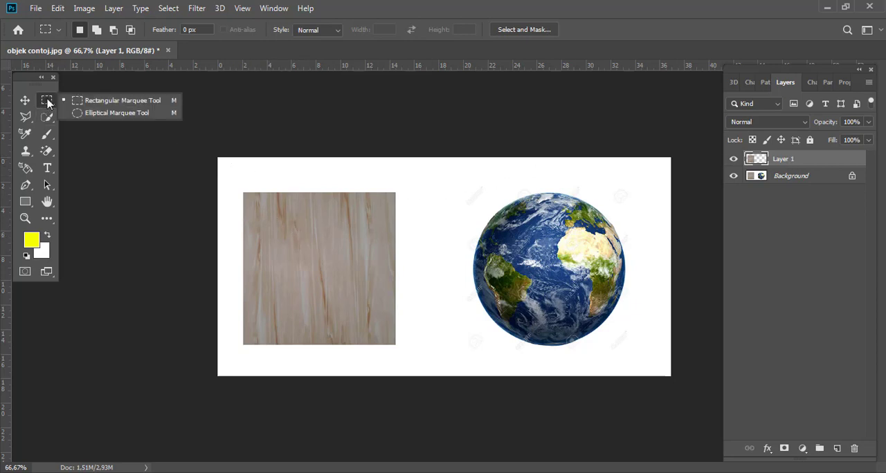
{"action": "left_click", "coordinate": [107, 115]}
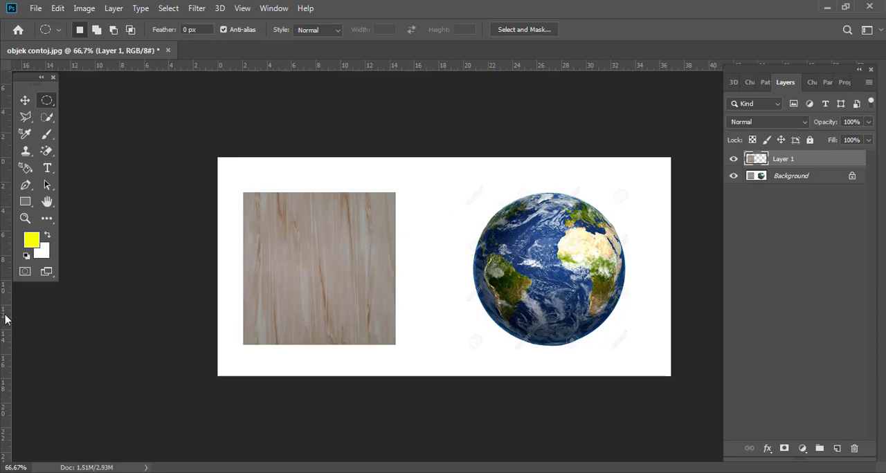
{"action": "left_click_drag", "start_coordinate": [5, 319], "coordinate": [472, 320]}
{"action": "left_click_drag", "start_coordinate": [597, 70], "coordinate": [591, 193]}
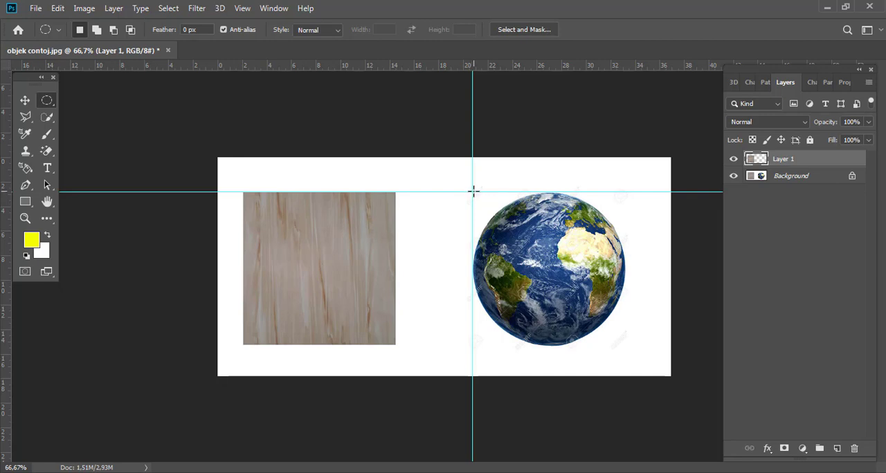
Select the globe with a circular marquee starting at the guide intersection, copy it from the Background to a new layer, and hide the Background
{"action": "left_click_drag", "start_coordinate": [472, 194], "coordinate": [628, 342]}
{"action": "left_click", "coordinate": [798, 179]}
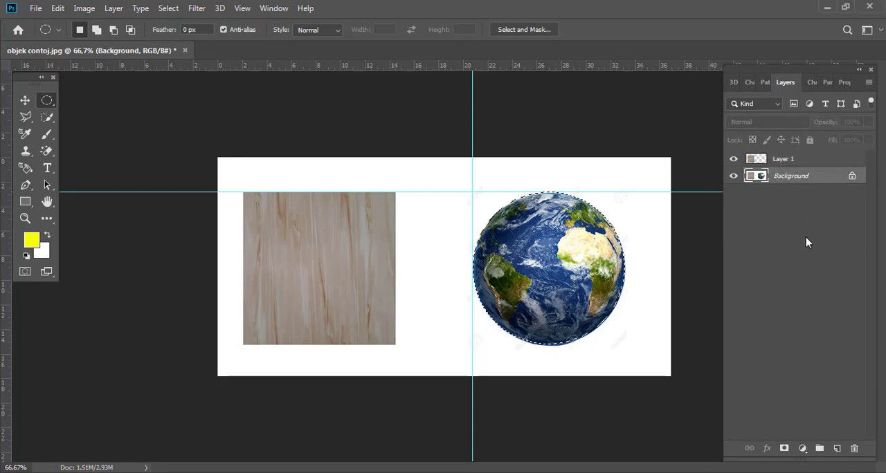
{"action": "key", "text": "ctrl+j"}
{"action": "left_click", "coordinate": [733, 193]}
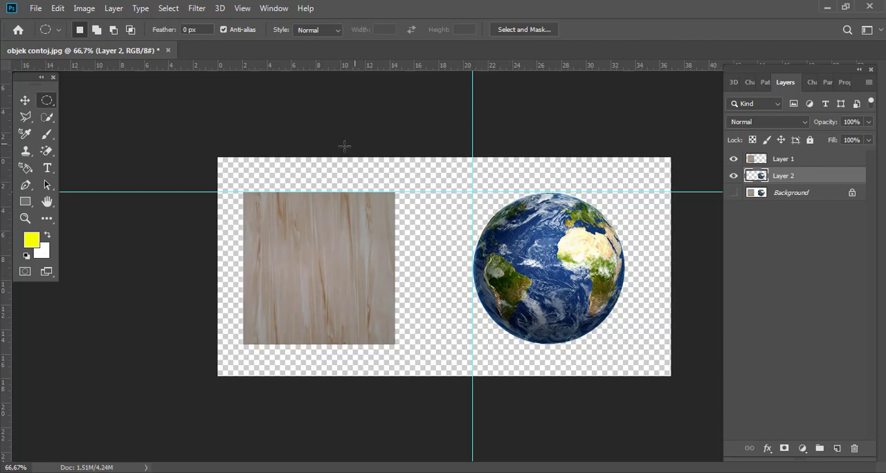
Use the Move tool to shift the globe slightly up and right, and reposition the wood square beside it
{"action": "left_click", "coordinate": [27, 102]}
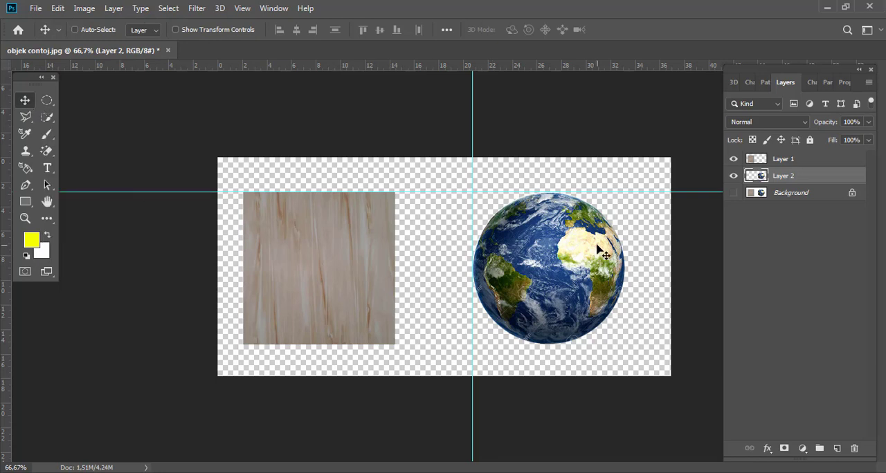
{"action": "mouse_move", "coordinate": [555, 272]}
{"action": "left_mouse_down"}
{"action": "mouse_move", "coordinate": [503, 272]}
{"action": "mouse_move", "coordinate": [586, 272]}
{"action": "mouse_move", "coordinate": [575, 152]}
{"action": "mouse_move", "coordinate": [566, 284]}
{"action": "mouse_move", "coordinate": [564, 263]}
{"action": "left_mouse_up"}
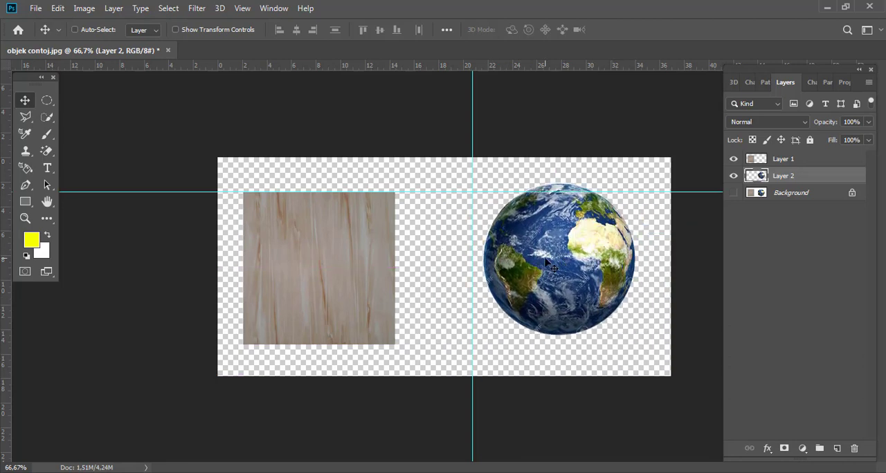
{"action": "left_click", "coordinate": [338, 241], "text": "ctrl"}
{"action": "mouse_move", "coordinate": [302, 245]}
{"action": "left_mouse_down"}
{"action": "mouse_move", "coordinate": [412, 236]}
{"action": "mouse_move", "coordinate": [270, 238]}
{"action": "mouse_move", "coordinate": [348, 236]}
{"action": "mouse_move", "coordinate": [319, 243]}
{"action": "left_mouse_up"}
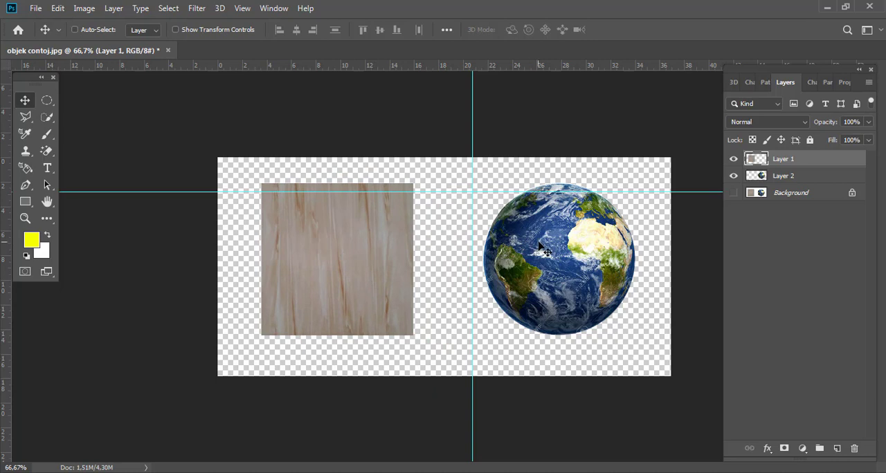
{"action": "left_click_drag", "start_coordinate": [534, 256], "coordinate": [560, 257]}
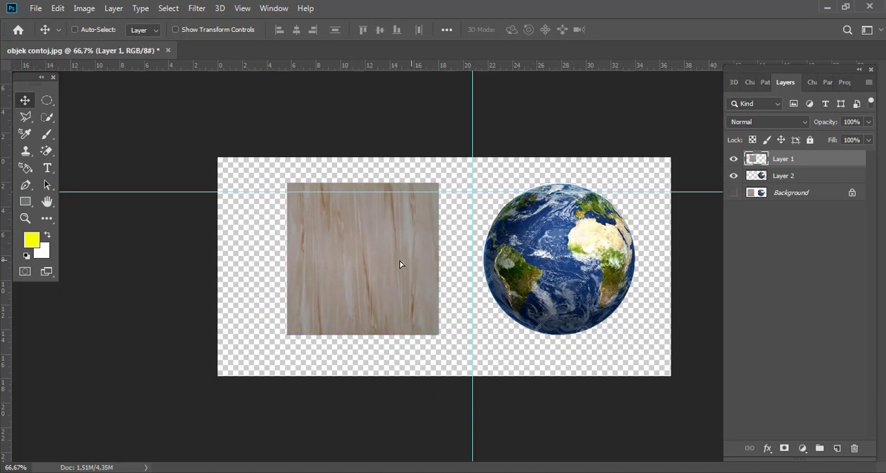
{"action": "left_click_drag", "start_coordinate": [410, 265], "coordinate": [362, 264]}
{"action": "left_click_drag", "start_coordinate": [501, 257], "coordinate": [536, 257]}
{"action": "left_click_drag", "start_coordinate": [417, 253], "coordinate": [398, 254]}
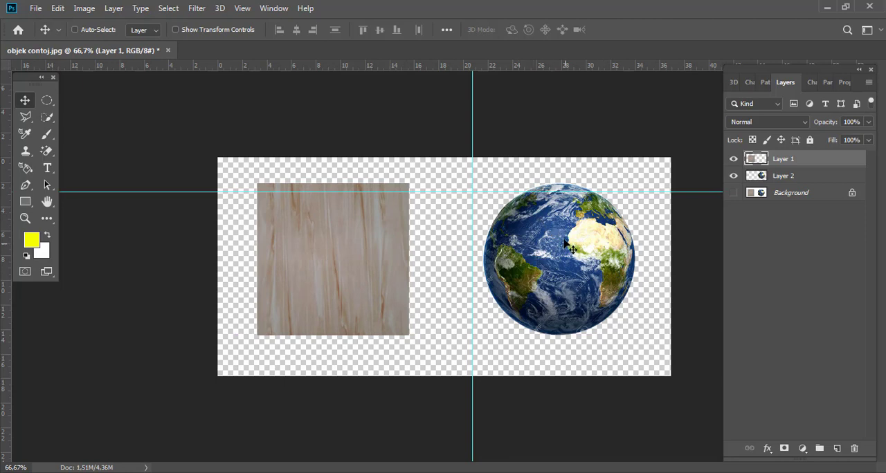
Select the globe's layer directly on the canvas, then the wood square's layer, and move the square closer to the globe
{"action": "key", "text": "ctrl"}
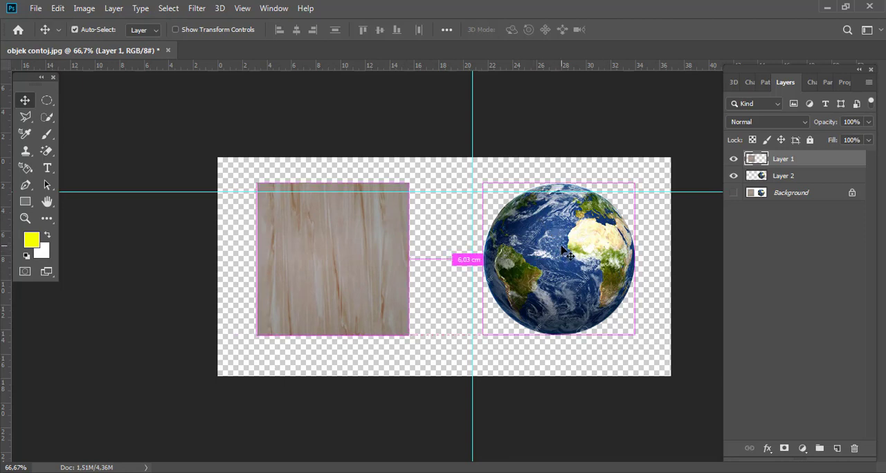
{"action": "left_click", "coordinate": [561, 247], "text": "ctrl"}
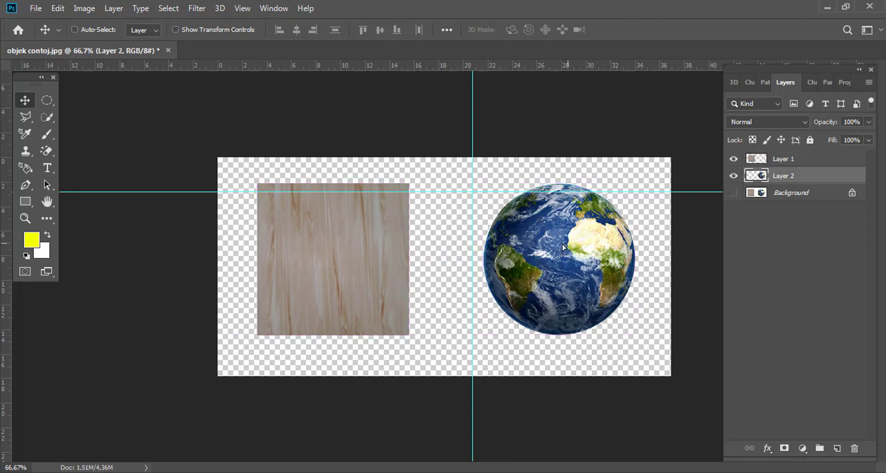
{"action": "mouse_move", "coordinate": [568, 244]}
{"action": "left_mouse_down"}
{"action": "mouse_move", "coordinate": [556, 237]}
{"action": "mouse_move", "coordinate": [569, 243]}
{"action": "mouse_move", "coordinate": [560, 242]}
{"action": "left_mouse_up"}
{"action": "left_click", "coordinate": [359, 262], "text": "ctrl"}
{"action": "left_click_drag", "start_coordinate": [348, 264], "coordinate": [388, 270]}
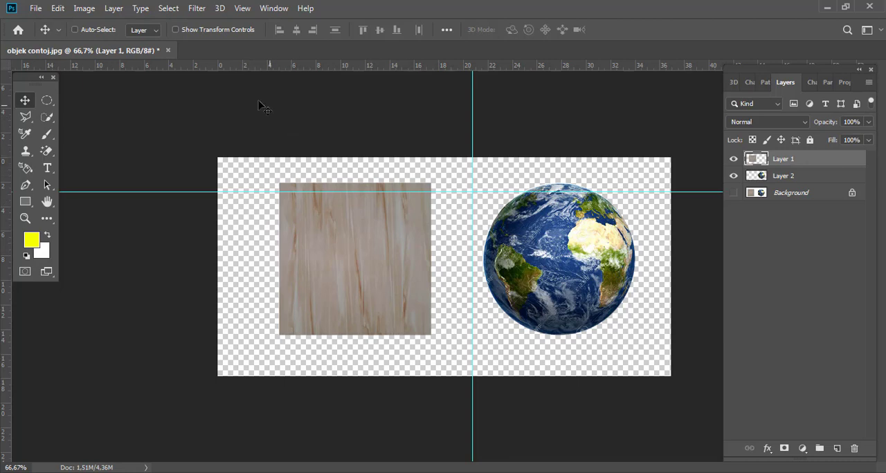
Close the objek contoj document without saving and open the girl image
{"action": "left_click", "coordinate": [166, 51]}
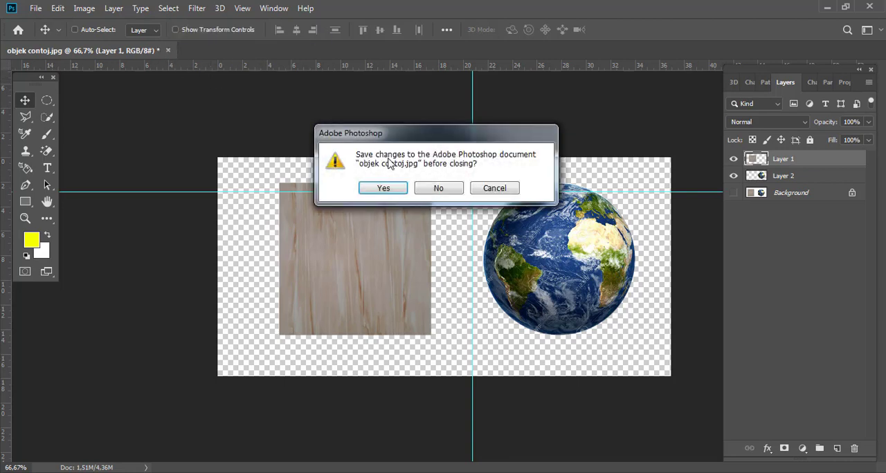
{"action": "left_click", "coordinate": [438, 189]}
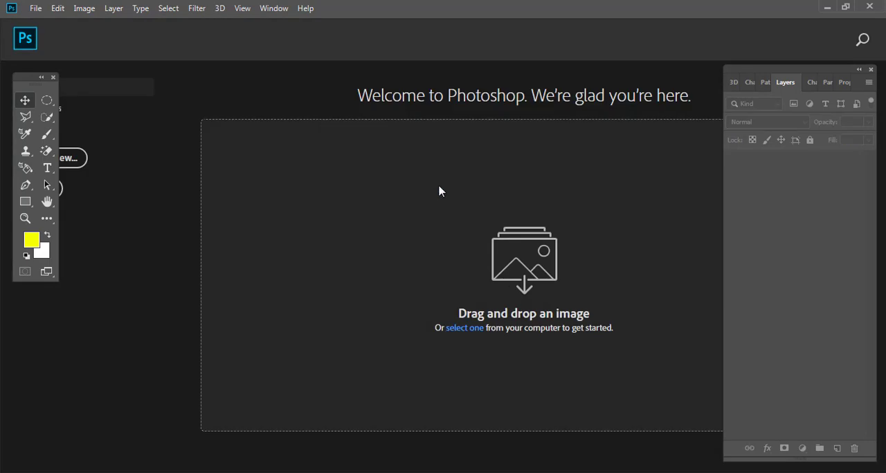
{"action": "left_click", "coordinate": [35, 7]}
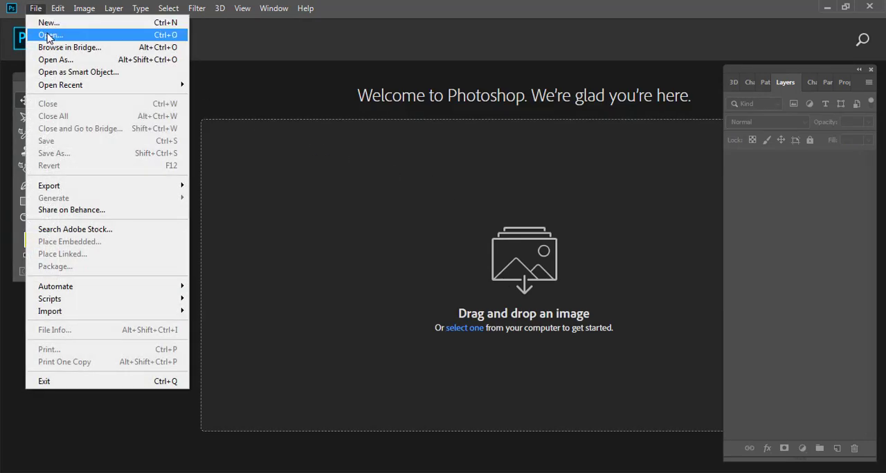
{"action": "left_click", "coordinate": [76, 35]}
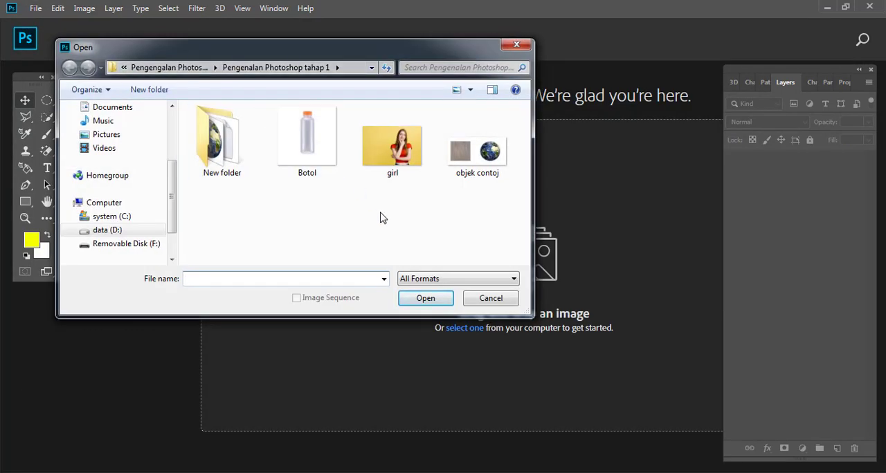
{"action": "double_click", "coordinate": [391, 145]}
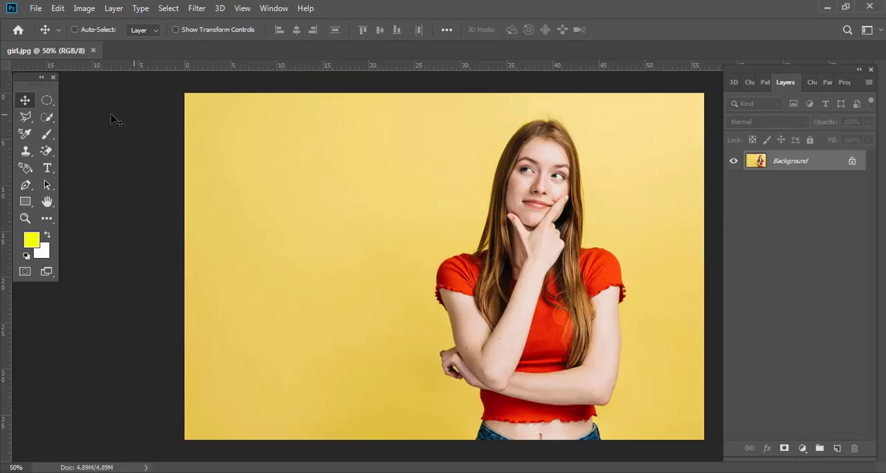
Start a Polygonal Lasso outline at the woman's jeans waist and trace up around the right-hand elbow, arm and sleeve to the shoulder
{"action": "left_click", "coordinate": [26, 118]}
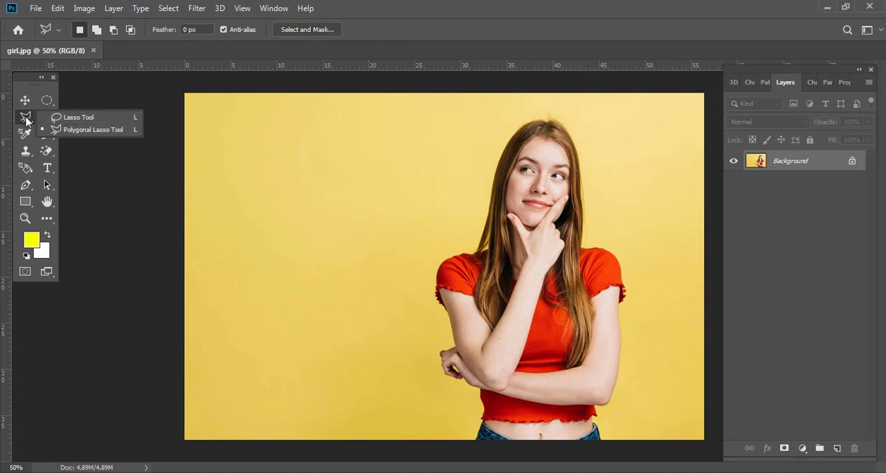
{"action": "left_click", "coordinate": [26, 119]}
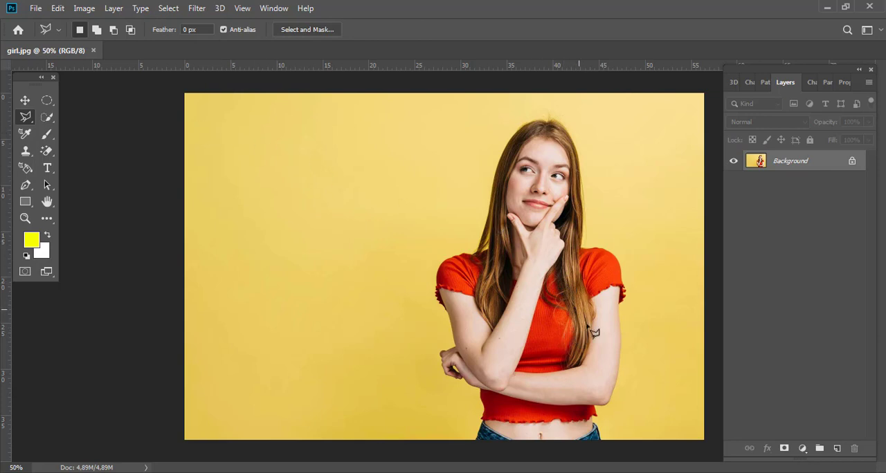
{"action": "left_click", "coordinate": [599, 424], "text": "ctrl"}
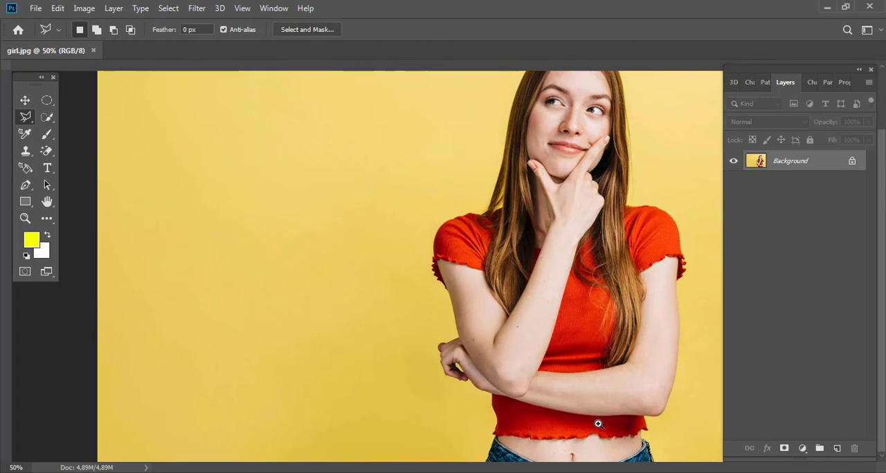
{"action": "left_click", "coordinate": [605, 422], "text": "ctrl"}
{"action": "left_click_drag", "start_coordinate": [611, 414], "coordinate": [436, 296]}
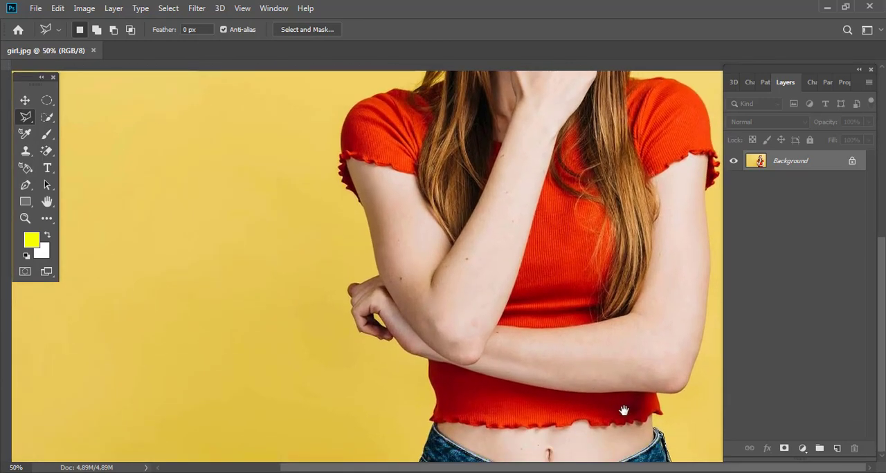
{"action": "key", "text": "ctrl+r"}
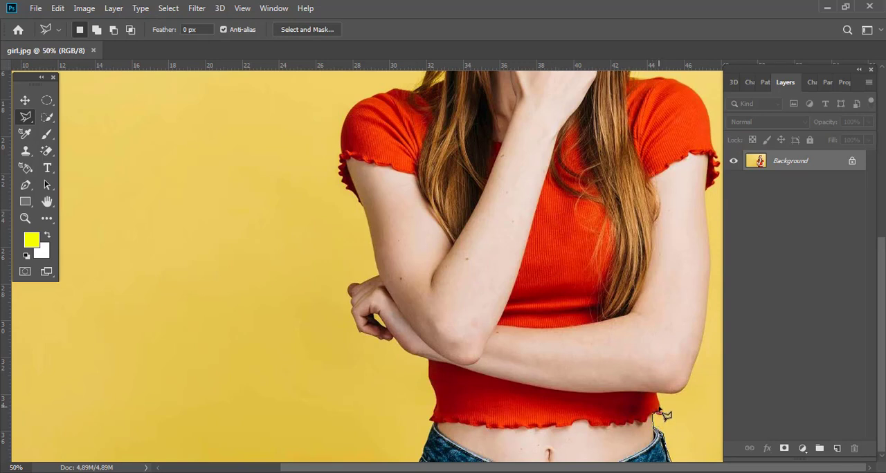
{"action": "left_click", "coordinate": [657, 394]}
{"action": "left_click", "coordinate": [683, 389]}
{"action": "left_click_drag", "start_coordinate": [633, 404], "coordinate": [637, 450]}
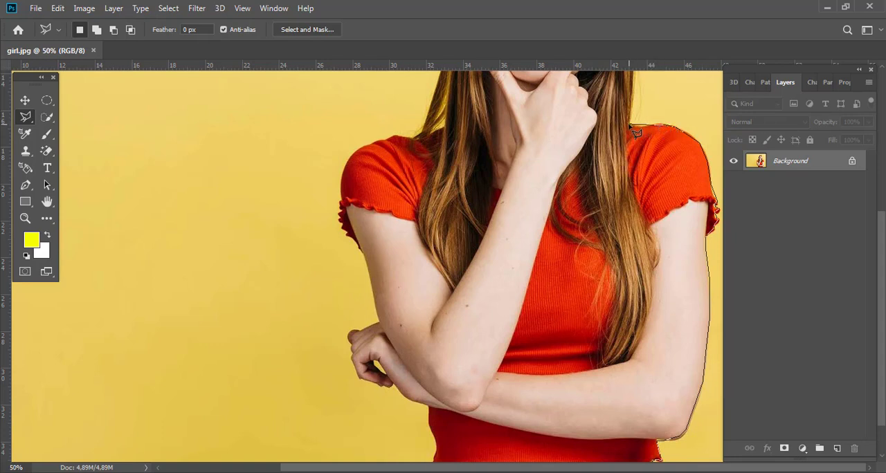
Continue the polygonal outline around the hair, head, other shoulder, arm and hand, closing it at the starting point by the jeans
{"action": "left_click_drag", "start_coordinate": [627, 127], "coordinate": [579, 287]}
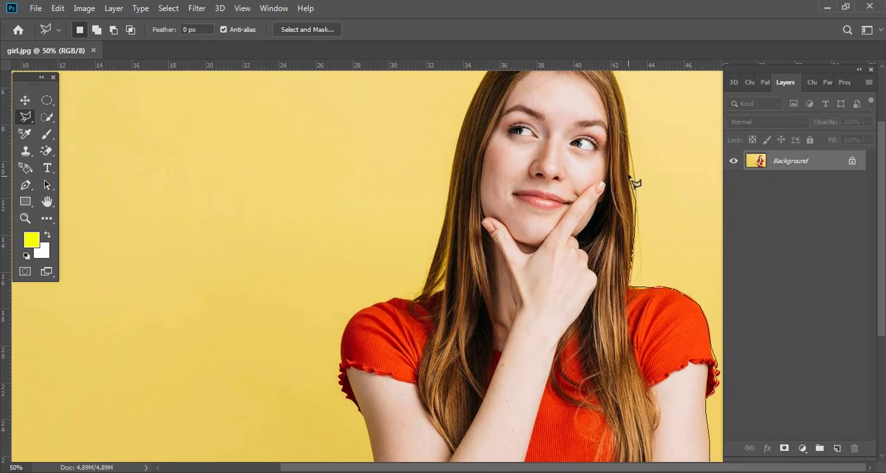
{"action": "left_click_drag", "start_coordinate": [626, 119], "coordinate": [626, 166]}
{"action": "left_click", "coordinate": [621, 137]}
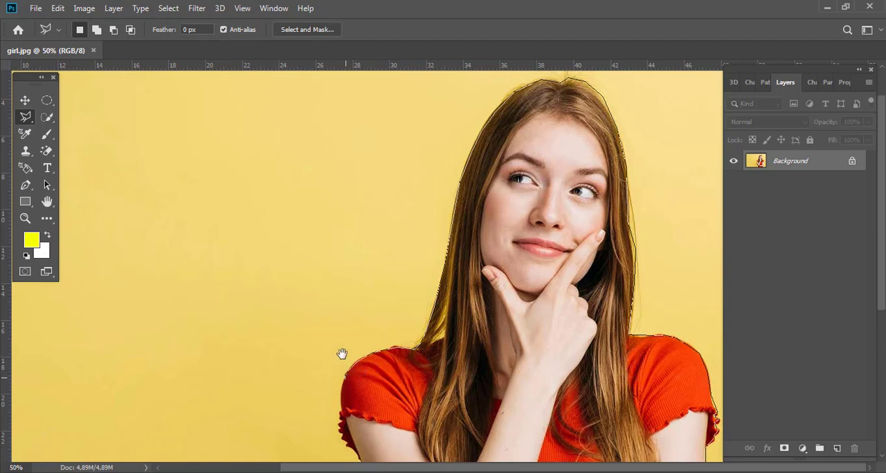
{"action": "scroll", "coordinate": [340, 354], "scroll_direction": "down", "scroll_amount": 3}
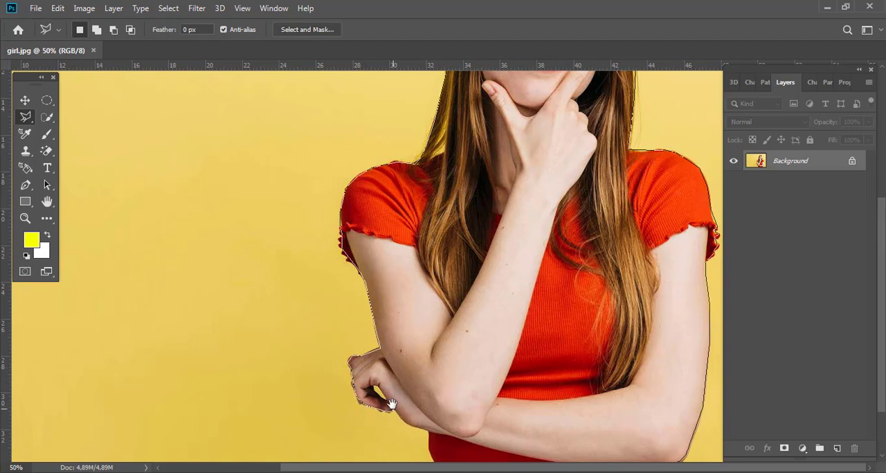
{"action": "scroll", "coordinate": [389, 407], "scroll_direction": "down", "scroll_amount": 3}
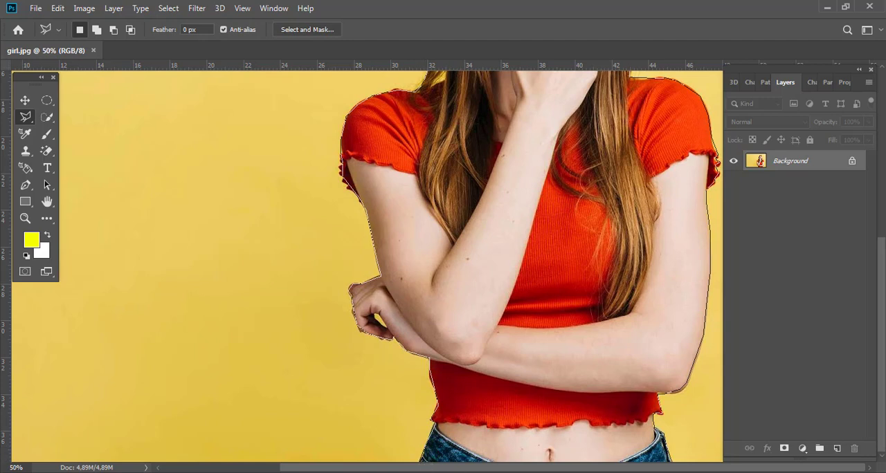
{"action": "left_click", "coordinate": [673, 466]}
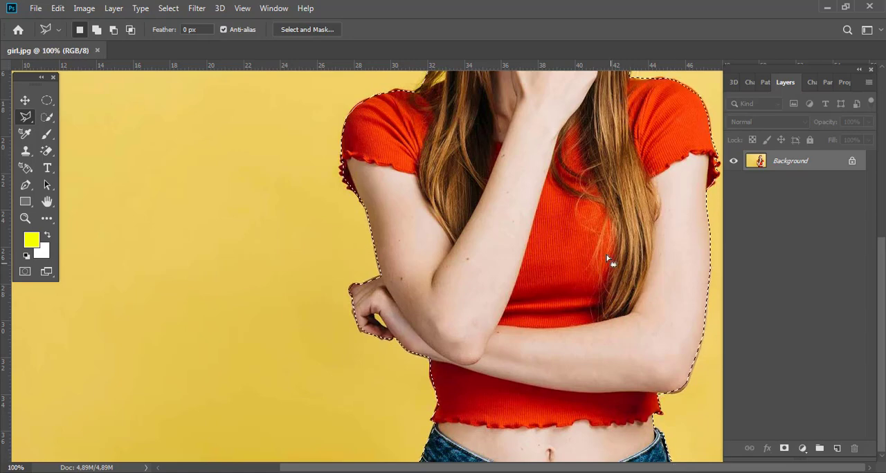
Copy the selected woman to a new layer and hide the Background
{"action": "key", "text": "ctrl+minus"}
{"action": "key", "text": "ctrl+minus"}
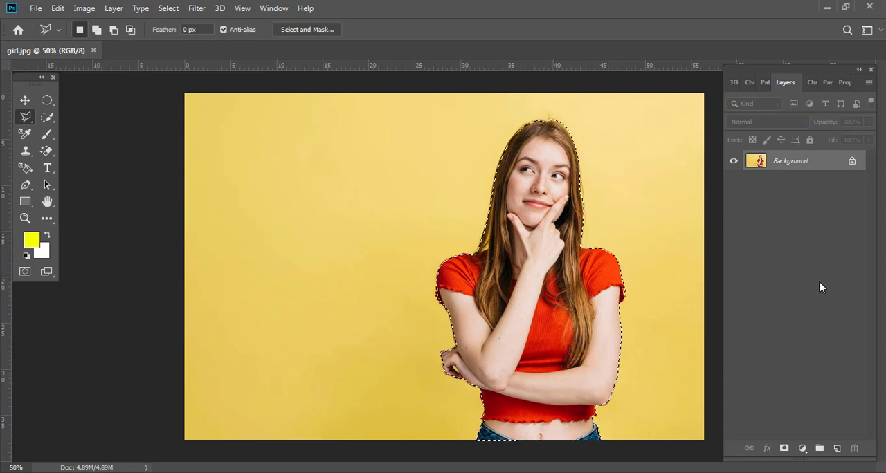
{"action": "key", "text": "ctrl+j"}
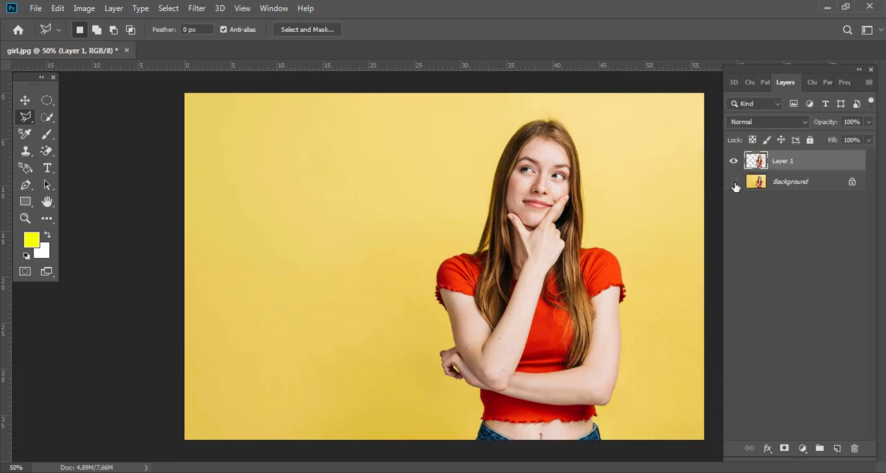
{"action": "left_click", "coordinate": [733, 182]}
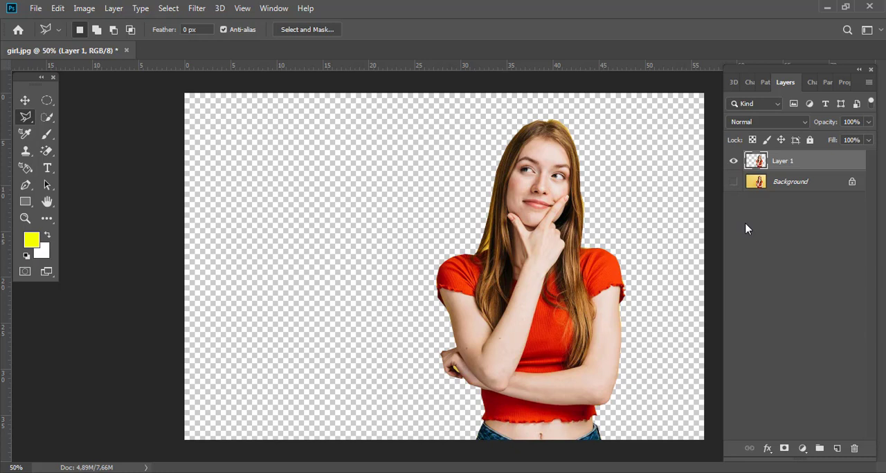
Show the Background again, hide Layer 1, and switch to the freehand Lasso Tool
{"action": "left_click", "coordinate": [734, 182]}
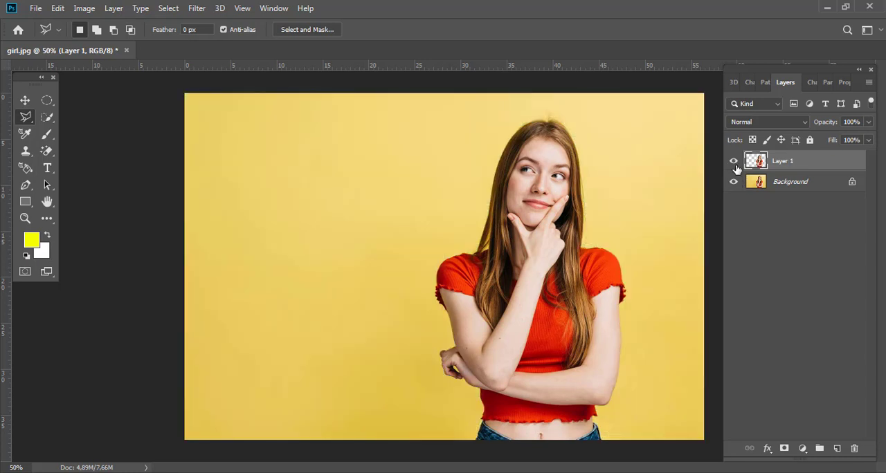
{"action": "left_click", "coordinate": [734, 162]}
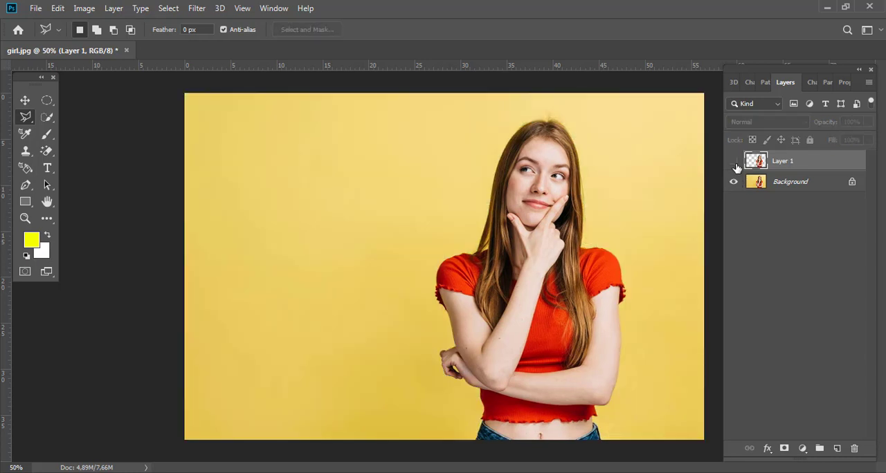
{"action": "right_click", "coordinate": [26, 119]}
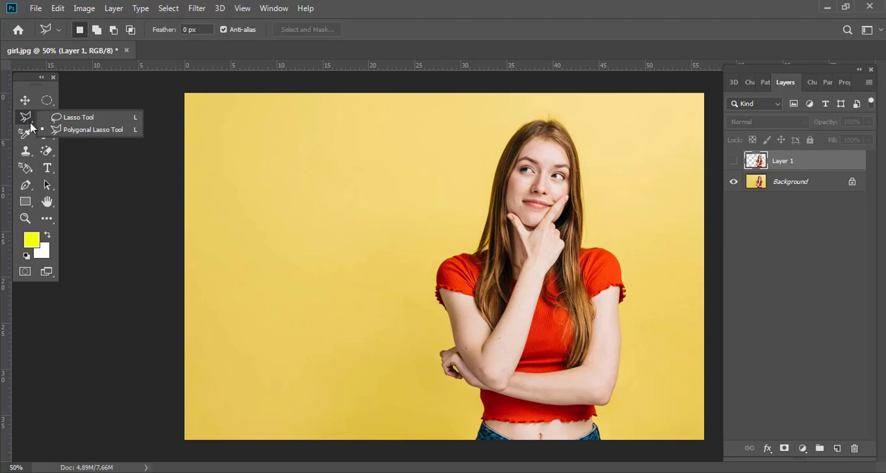
{"action": "left_click", "coordinate": [68, 118]}
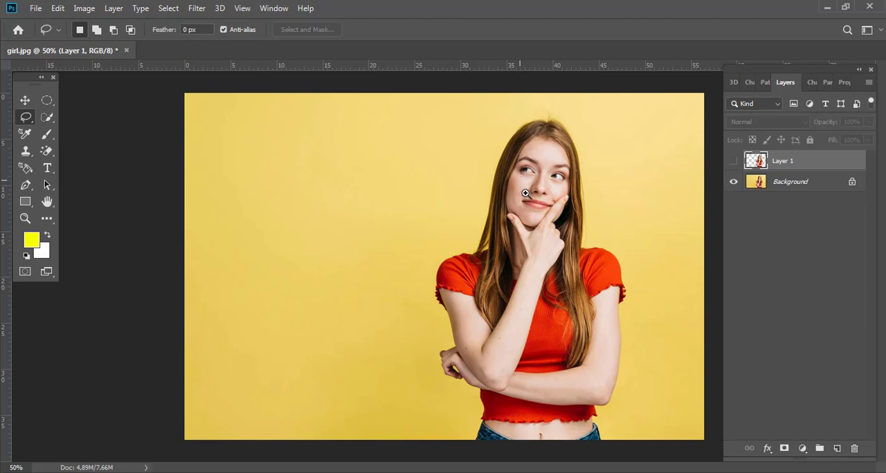
Try a freehand Lasso outline from the top of the woman's head down the hair to the sleeve, and clear the partial selection
{"action": "left_click_drag", "start_coordinate": [519, 181], "coordinate": [556, 250]}
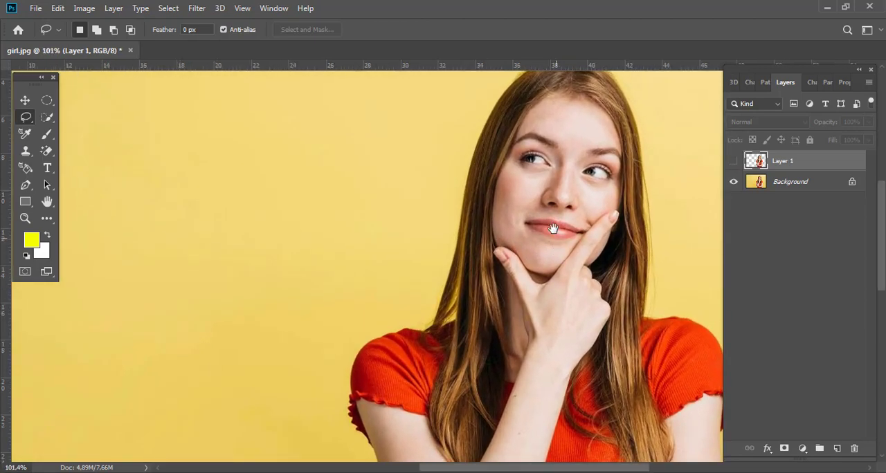
{"action": "left_click_drag", "start_coordinate": [542, 218], "coordinate": [446, 265]}
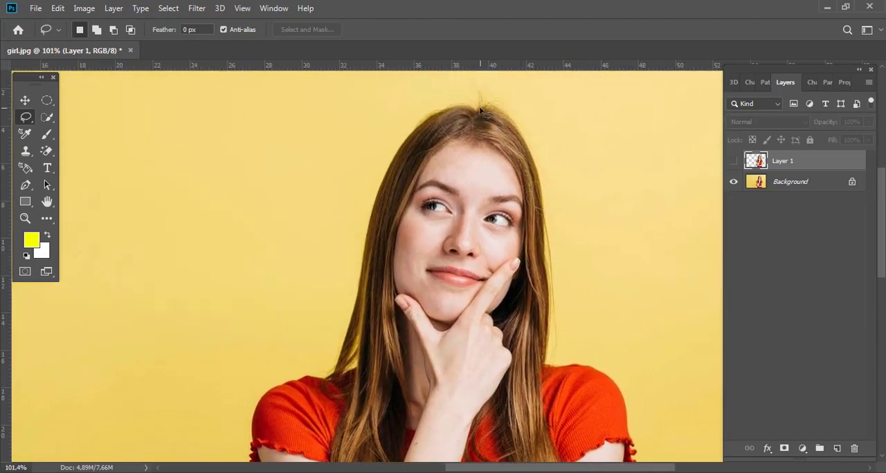
{"action": "mouse_move", "coordinate": [500, 111]}
{"action": "left_mouse_down"}
{"action": "mouse_move", "coordinate": [543, 194]}
{"action": "mouse_move", "coordinate": [547, 357]}
{"action": "left_mouse_up"}
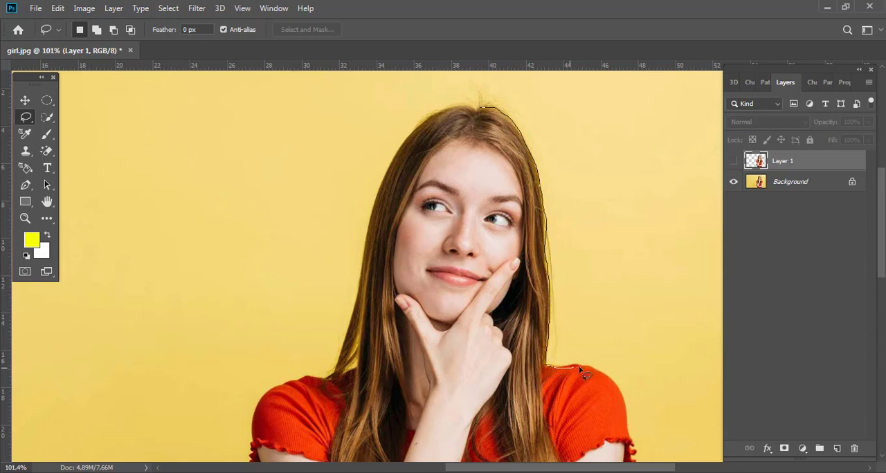
{"action": "mouse_move", "coordinate": [604, 375]}
{"action": "left_mouse_down"}
{"action": "mouse_move", "coordinate": [618, 389]}
{"action": "mouse_move", "coordinate": [627, 432]}
{"action": "mouse_move", "coordinate": [609, 431]}
{"action": "left_mouse_up"}
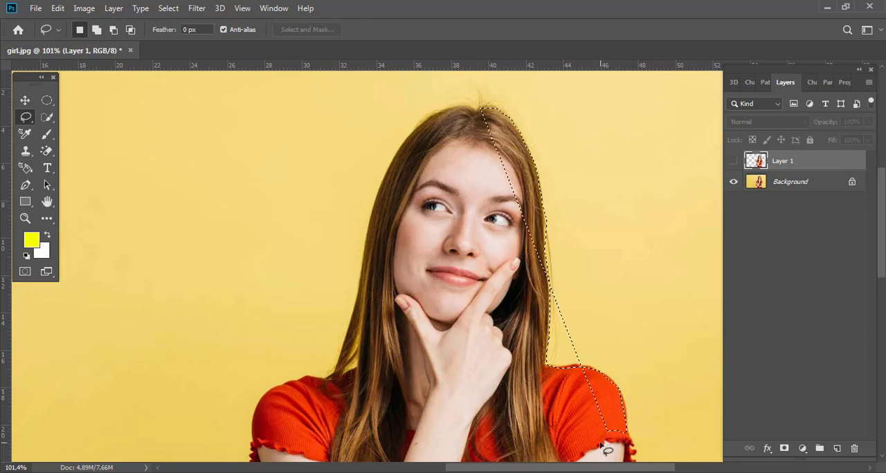
{"action": "left_click", "coordinate": [432, 280], "text": "ctrl+alt"}
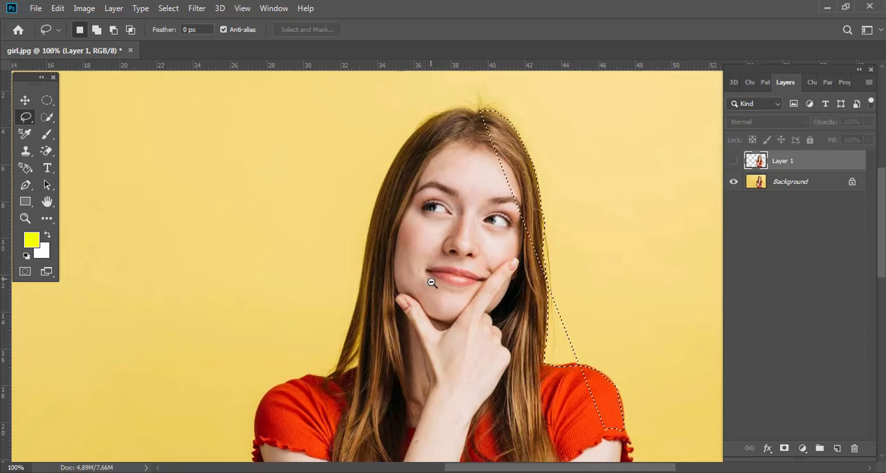
{"action": "left_click", "coordinate": [434, 283], "text": "ctrl+alt"}
{"action": "left_click", "coordinate": [436, 285], "text": "ctrl+alt"}
{"action": "left_click_drag", "start_coordinate": [522, 303], "coordinate": [498, 226]}
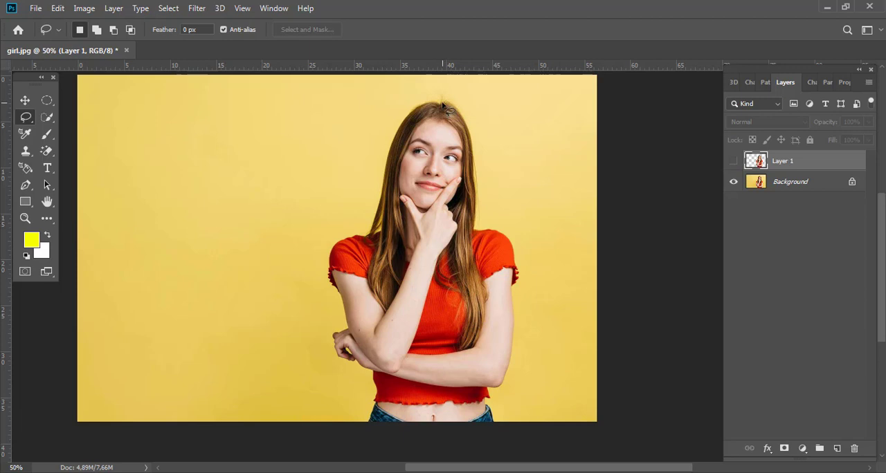
Outline the whole woman in one freehand Lasso stroke and copy the selected area from the Background to a new layer
{"action": "mouse_move", "coordinate": [451, 109]}
{"action": "left_mouse_down"}
{"action": "mouse_move", "coordinate": [472, 154]}
{"action": "mouse_move", "coordinate": [477, 235]}
{"action": "mouse_move", "coordinate": [506, 237]}
{"action": "mouse_move", "coordinate": [517, 271]}
{"action": "mouse_move", "coordinate": [510, 366]}
{"action": "mouse_move", "coordinate": [499, 390]}
{"action": "mouse_move", "coordinate": [486, 390]}
{"action": "mouse_move", "coordinate": [492, 424]}
{"action": "mouse_move", "coordinate": [367, 424]}
{"action": "left_mouse_up"}
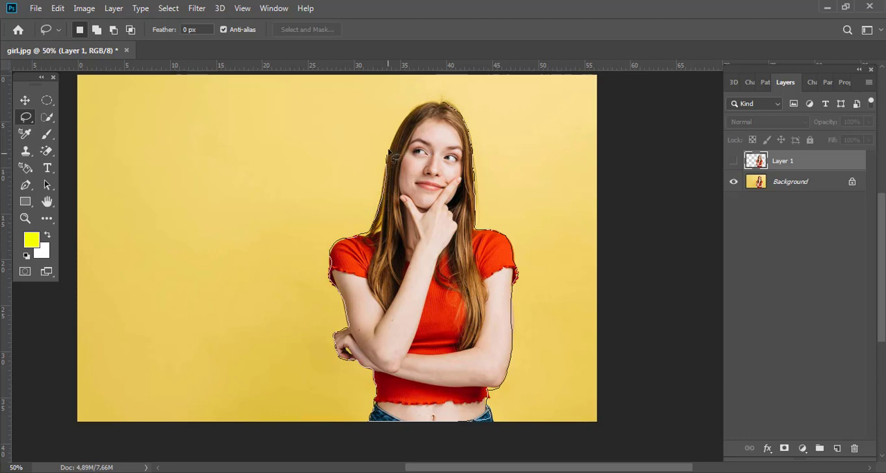
{"action": "left_click", "coordinate": [444, 108]}
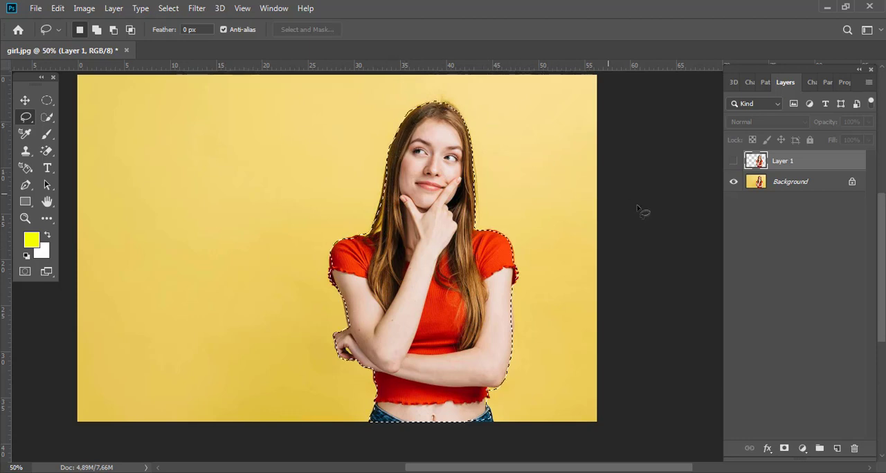
{"action": "left_click", "coordinate": [791, 184]}
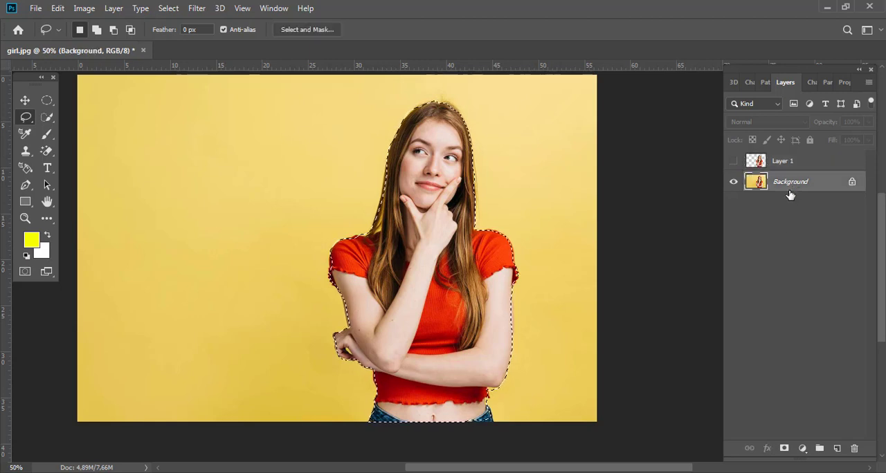
{"action": "key", "text": "ctrl+j"}
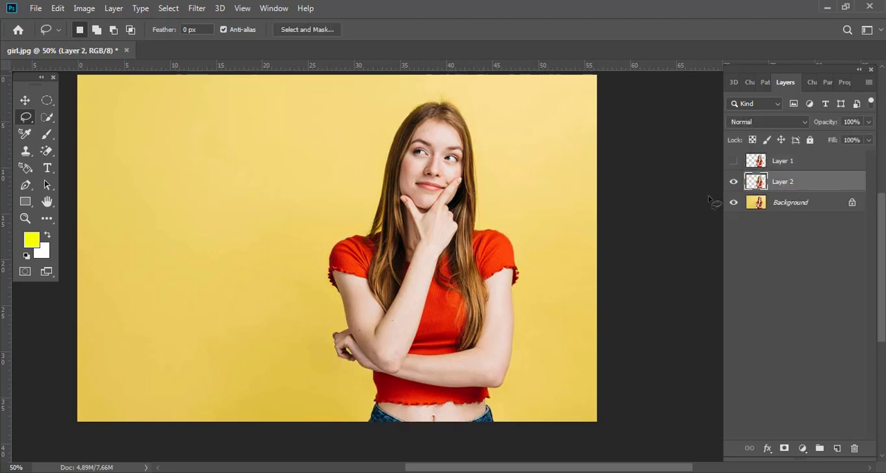
Hide the Background and switch the visibility of Layer 1 and Layer 2 to compare the two cutouts
{"action": "left_click", "coordinate": [733, 202]}
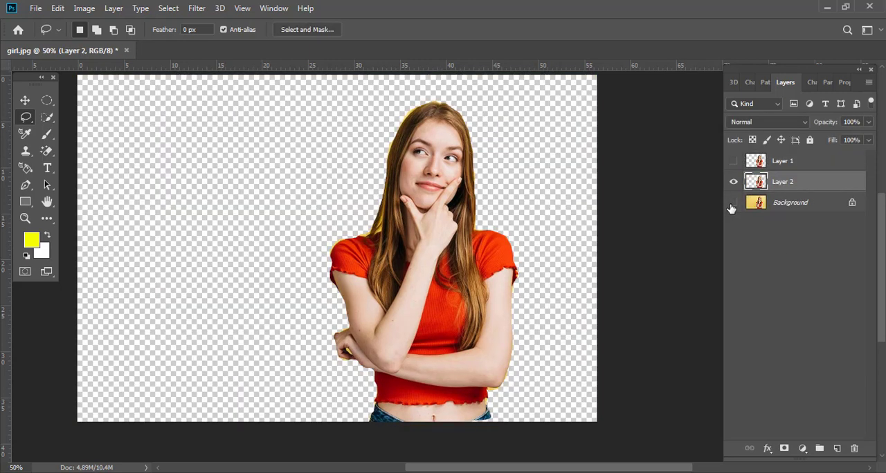
{"action": "left_click", "coordinate": [733, 161]}
{"action": "left_click", "coordinate": [732, 162]}
{"action": "left_click", "coordinate": [733, 161]}
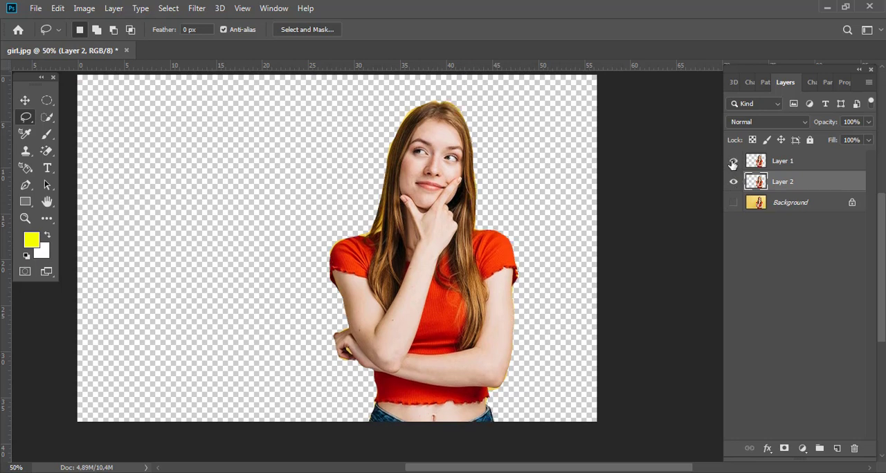
{"action": "left_click", "coordinate": [732, 161]}
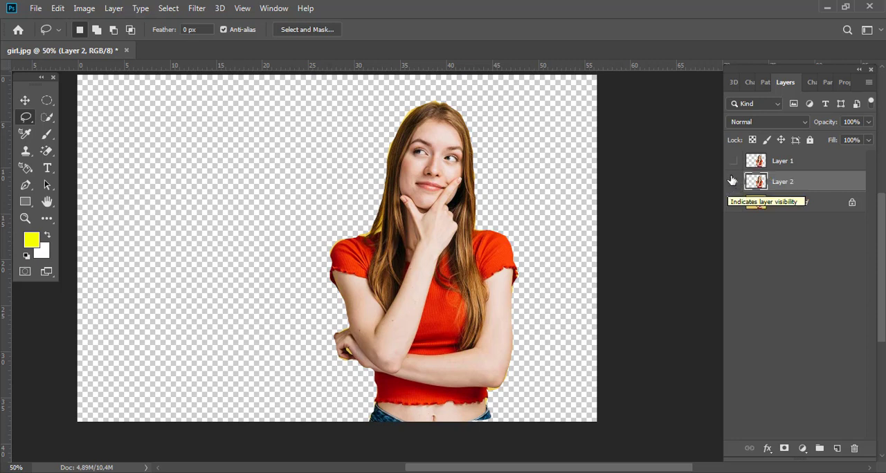
{"action": "left_click", "coordinate": [732, 180]}
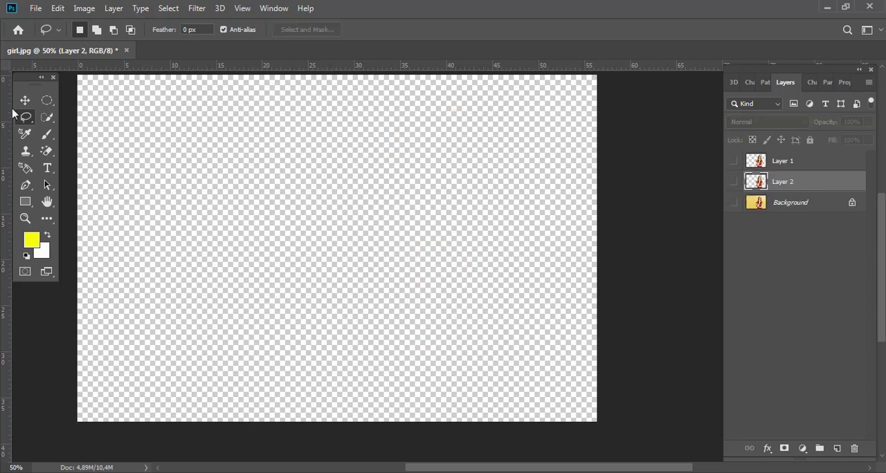
Switch back to the Polygonal Lasso Tool and show both Layer 1 and Layer 2
{"action": "right_click", "coordinate": [19, 121]}
{"action": "left_click", "coordinate": [61, 128]}
{"action": "left_click", "coordinate": [731, 163]}
{"action": "left_click", "coordinate": [732, 181]}
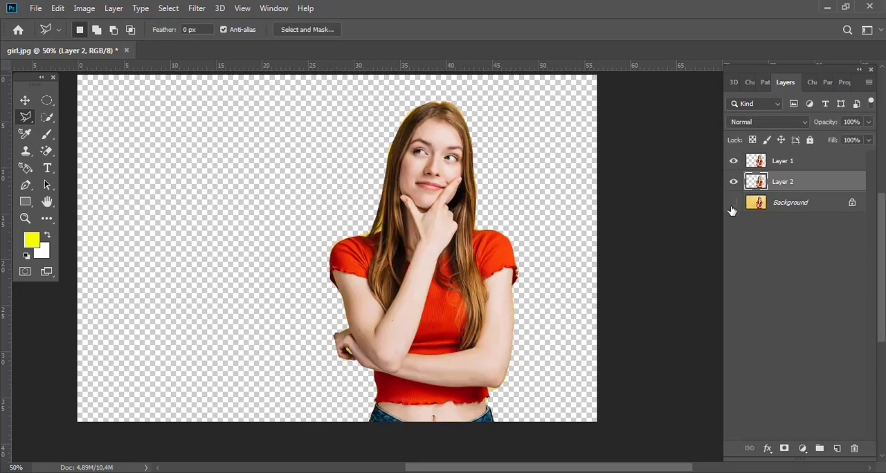
Briefly show and hide the Background again, and close girl.jpg without saving
{"action": "left_click", "coordinate": [732, 202]}
{"action": "left_click", "coordinate": [732, 203]}
{"action": "left_click", "coordinate": [127, 50]}
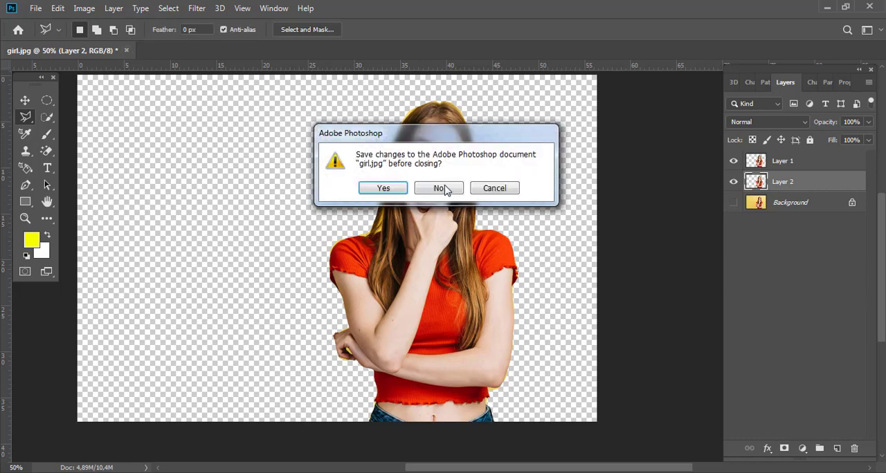
{"action": "left_click", "coordinate": [445, 189]}
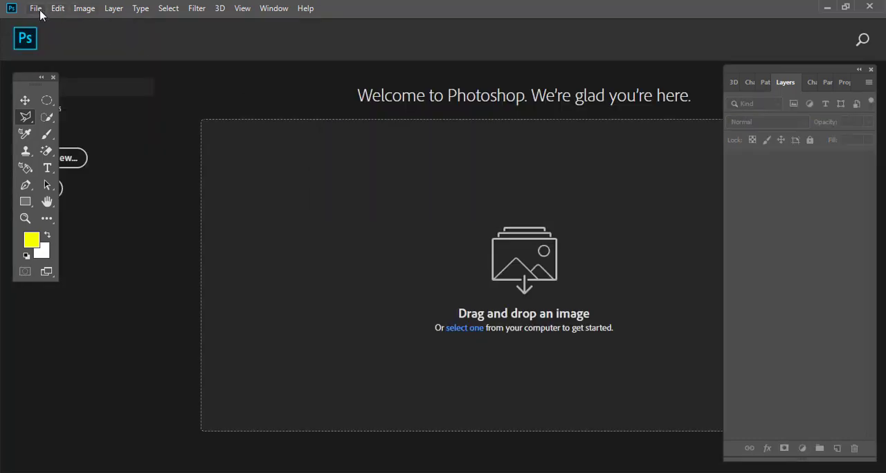
Open the image objek contoj.jpg from the Pengenalan Photoshop tahap 1 folder
{"action": "left_click", "coordinate": [38, 9]}
{"action": "left_click", "coordinate": [43, 34]}
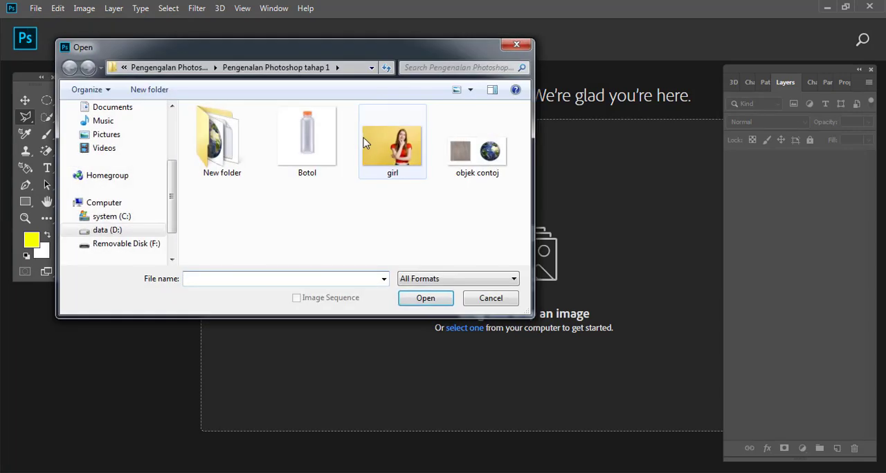
{"action": "double_click", "coordinate": [467, 163]}
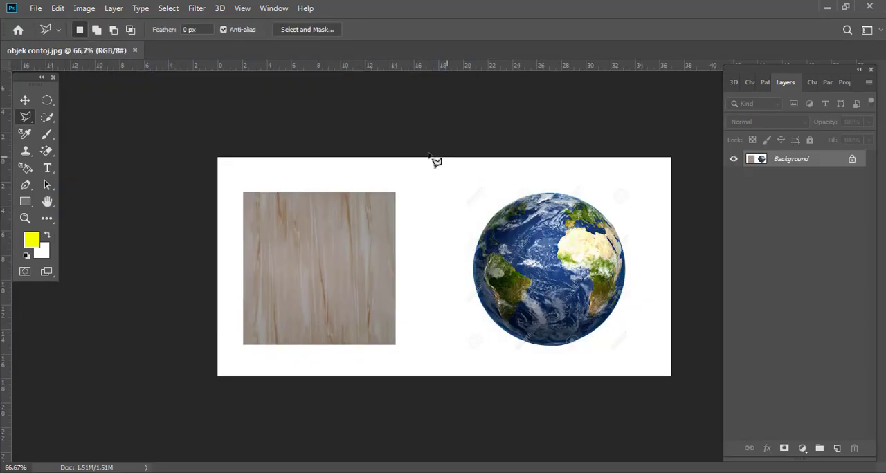
Outline the wooden square corner by corner with the Polygonal Lasso Tool and close the selection at its starting point
{"action": "left_click", "coordinate": [243, 194]}
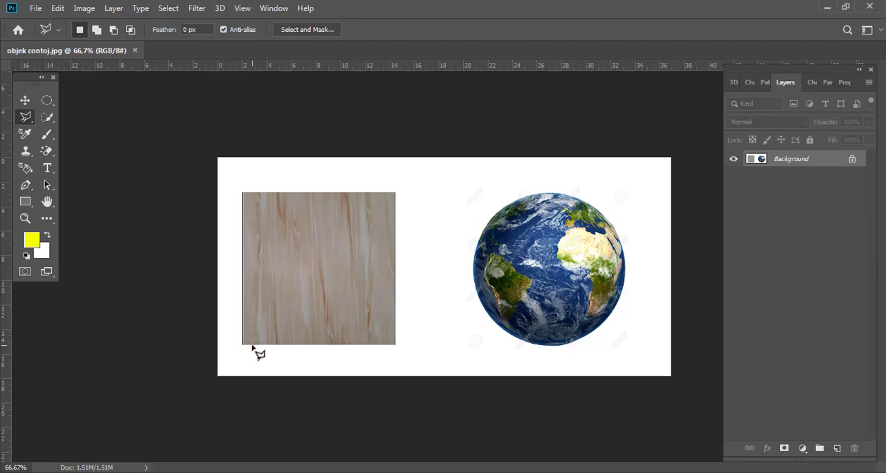
{"action": "left_click", "coordinate": [395, 345]}
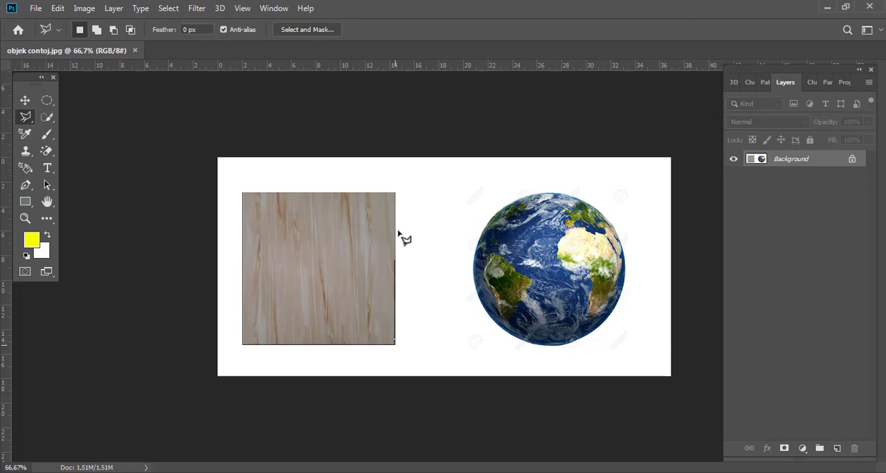
{"action": "left_click", "coordinate": [395, 193]}
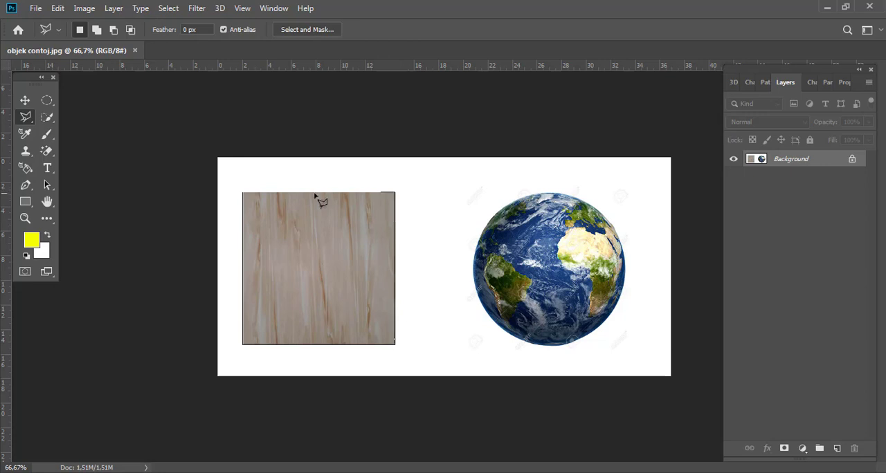
{"action": "left_click", "coordinate": [242, 194]}
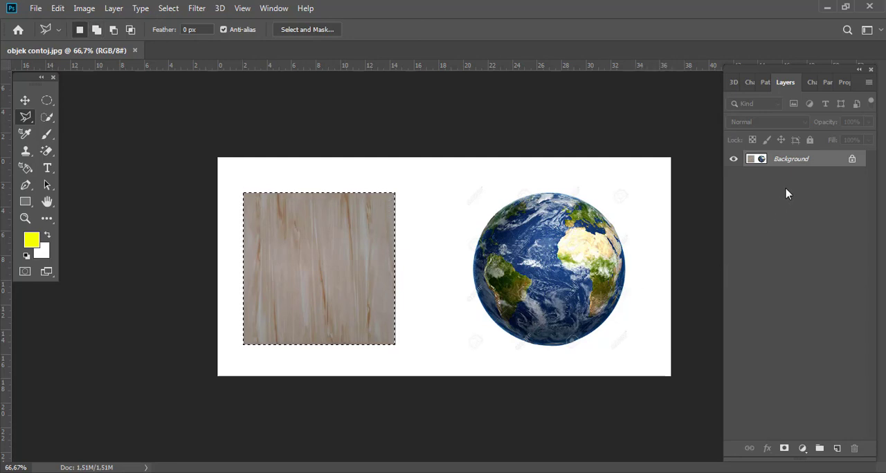
Copy the selected wooden square to a new layer and hide the Background
{"action": "key", "text": "ctrl+j"}
{"action": "left_click", "coordinate": [733, 177]}
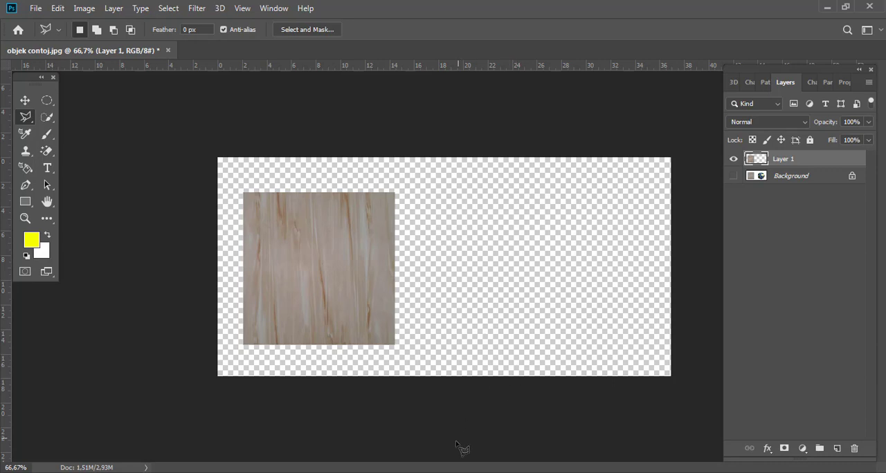
Switch to the Magnetic Lasso Tool and close objek contoj.jpg without saving
{"action": "key", "text": "i"}
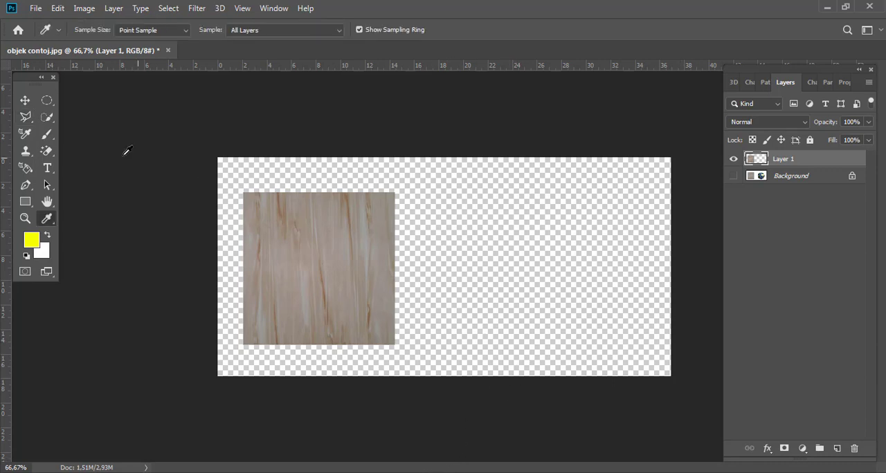
{"action": "right_click", "coordinate": [48, 227]}
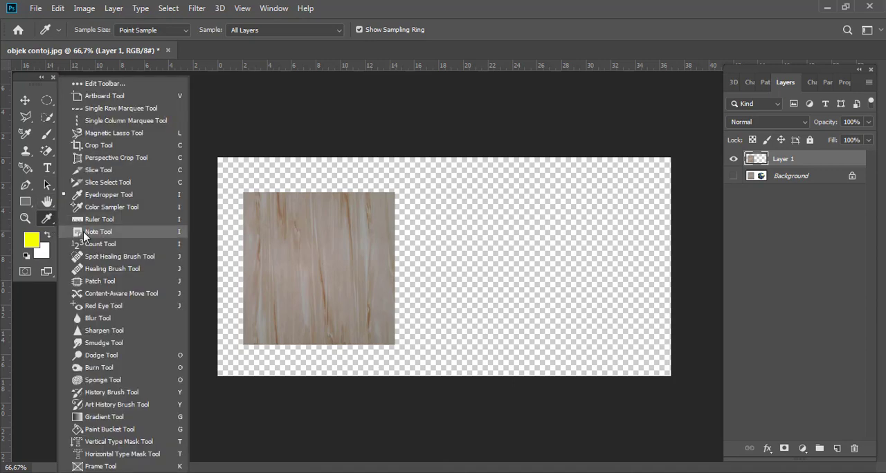
{"action": "left_click", "coordinate": [115, 134]}
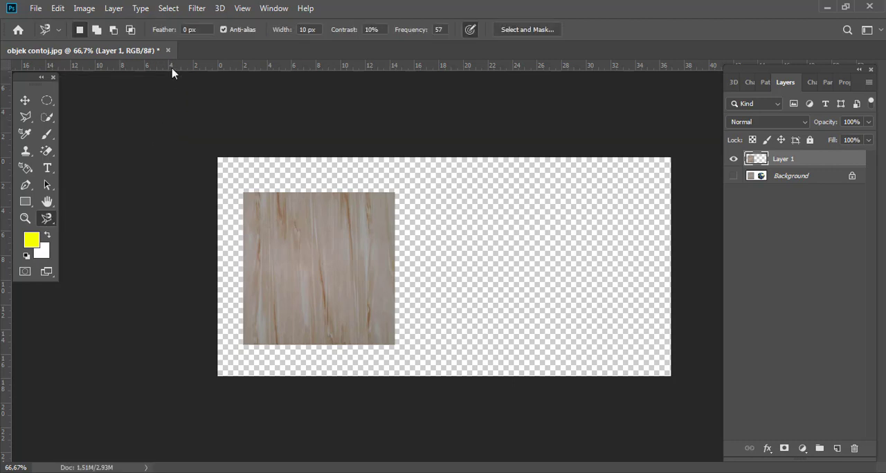
{"action": "left_click", "coordinate": [167, 51]}
{"action": "left_click", "coordinate": [444, 188]}
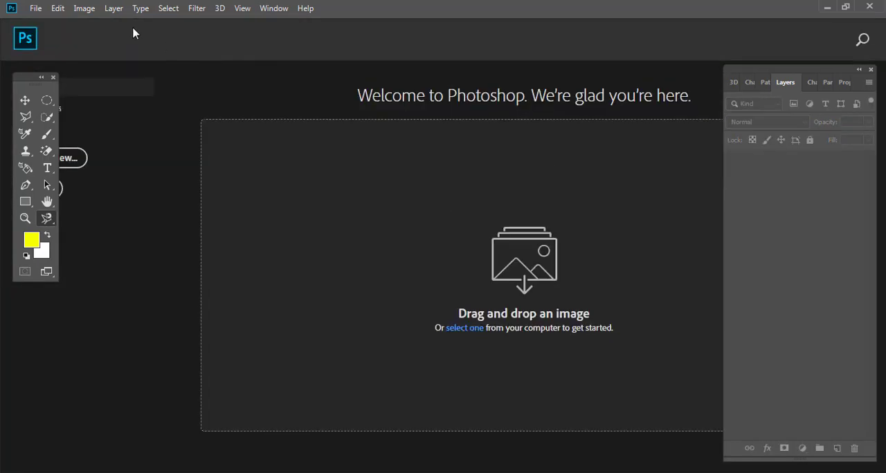
Open the bottle image Botol.jpg
{"action": "left_click", "coordinate": [43, 9]}
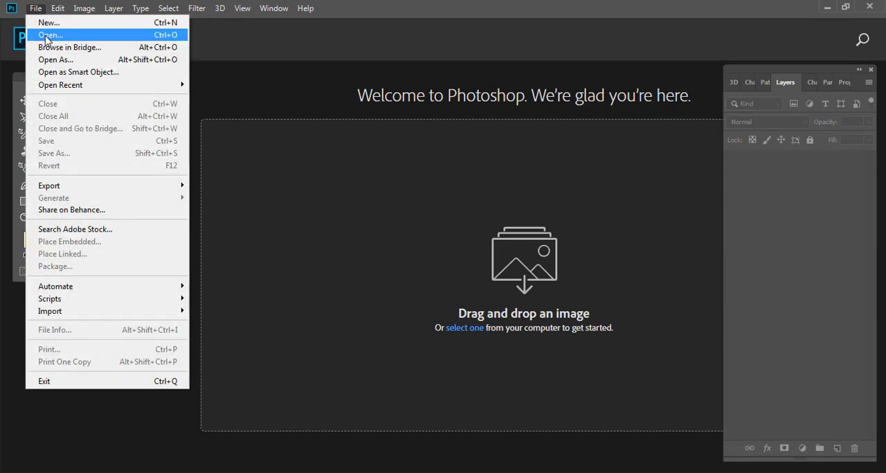
{"action": "left_click", "coordinate": [45, 34]}
{"action": "double_click", "coordinate": [306, 138]}
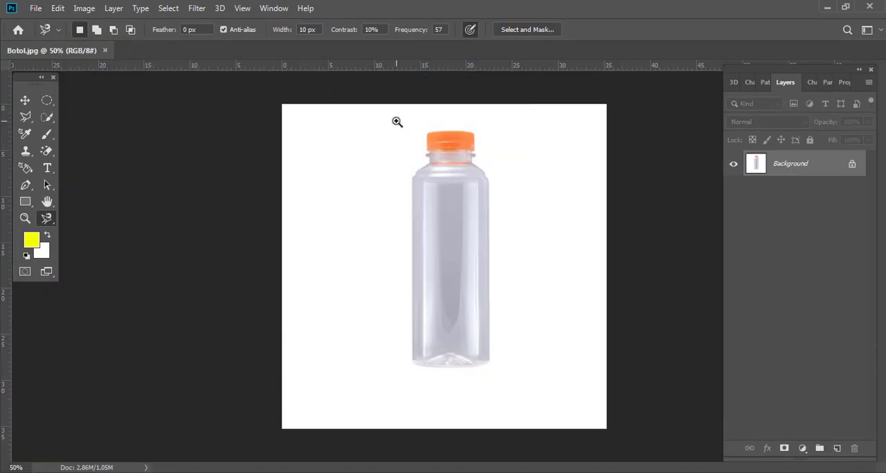
Trace around the entire bottle, including the orange cap, with the Magnetic Lasso Tool to form a closed selection
{"action": "left_click_drag", "start_coordinate": [397, 121], "coordinate": [425, 104]}
{"action": "mouse_move", "coordinate": [475, 228]}
{"action": "left_mouse_down"}
{"action": "mouse_move", "coordinate": [466, 196]}
{"action": "mouse_move", "coordinate": [464, 237]}
{"action": "mouse_move", "coordinate": [467, 204]}
{"action": "left_mouse_up"}
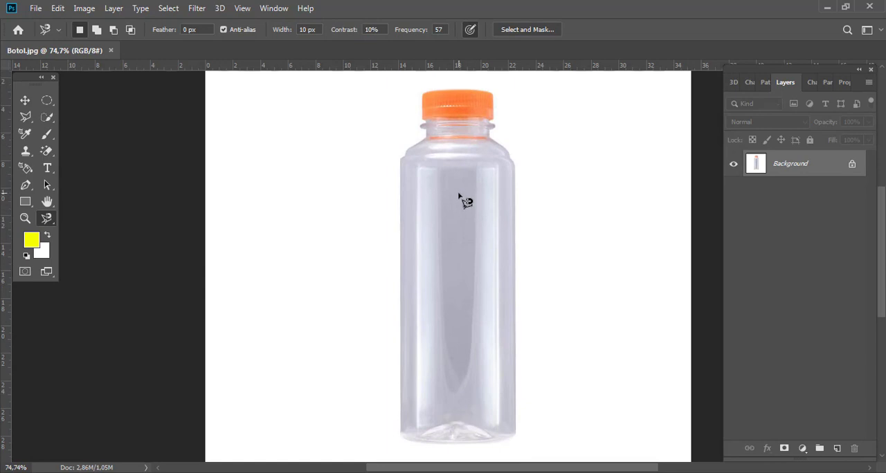
{"action": "left_click", "coordinate": [516, 186]}
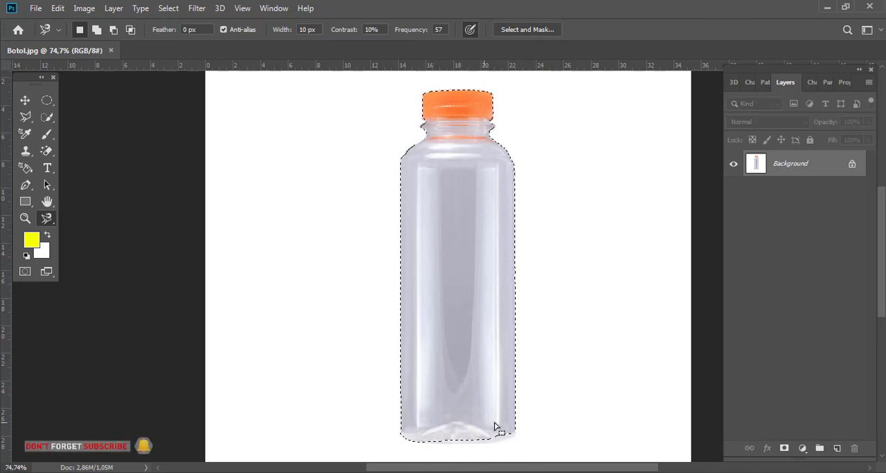
Add the missed lower-right corner of the bottle's base to the existing selection with the Polygonal Lasso Tool
{"action": "left_click", "coordinate": [25, 117]}
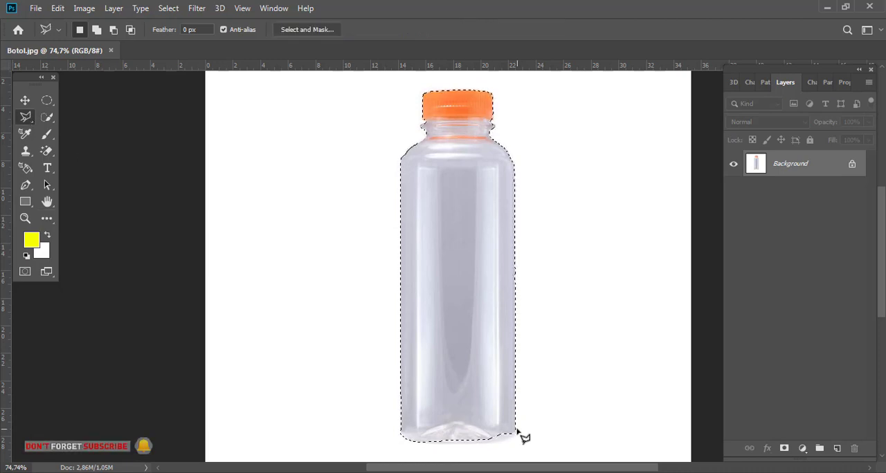
{"action": "key", "text": "shift"}
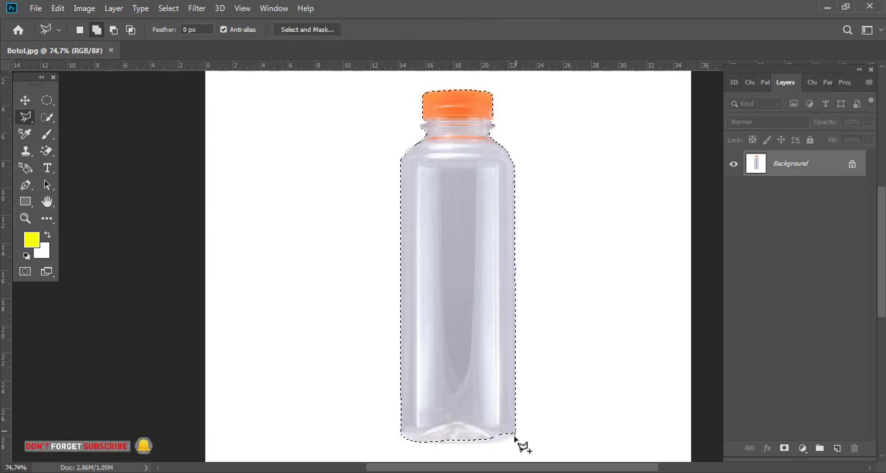
{"action": "mouse_move", "coordinate": [491, 445]}
{"action": "left_mouse_down"}
{"action": "mouse_move", "coordinate": [431, 444]}
{"action": "mouse_move", "coordinate": [452, 413]}
{"action": "mouse_move", "coordinate": [475, 418]}
{"action": "left_mouse_up"}
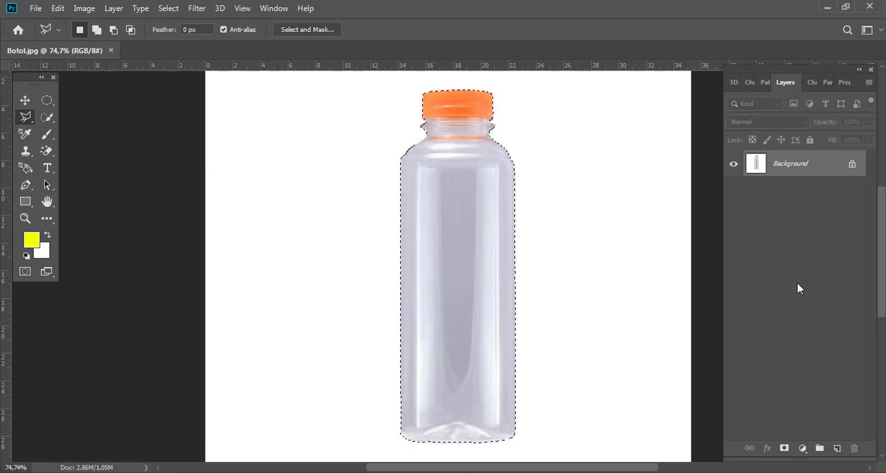
Copy the selected bottle to a new layer and hide the Background to isolate it
{"action": "key", "text": "ctrl+j"}
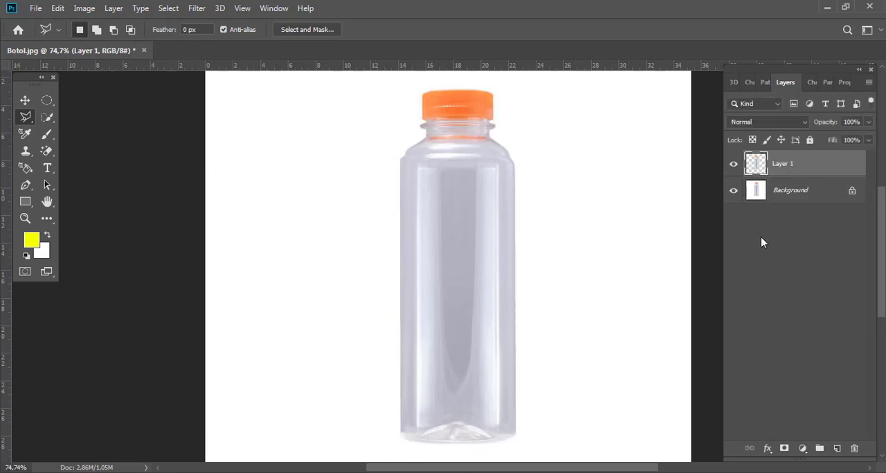
{"action": "left_click", "coordinate": [734, 191]}
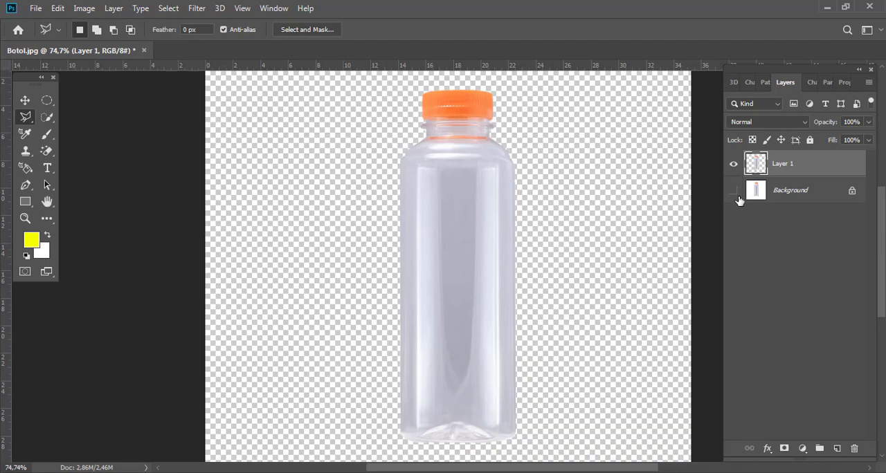